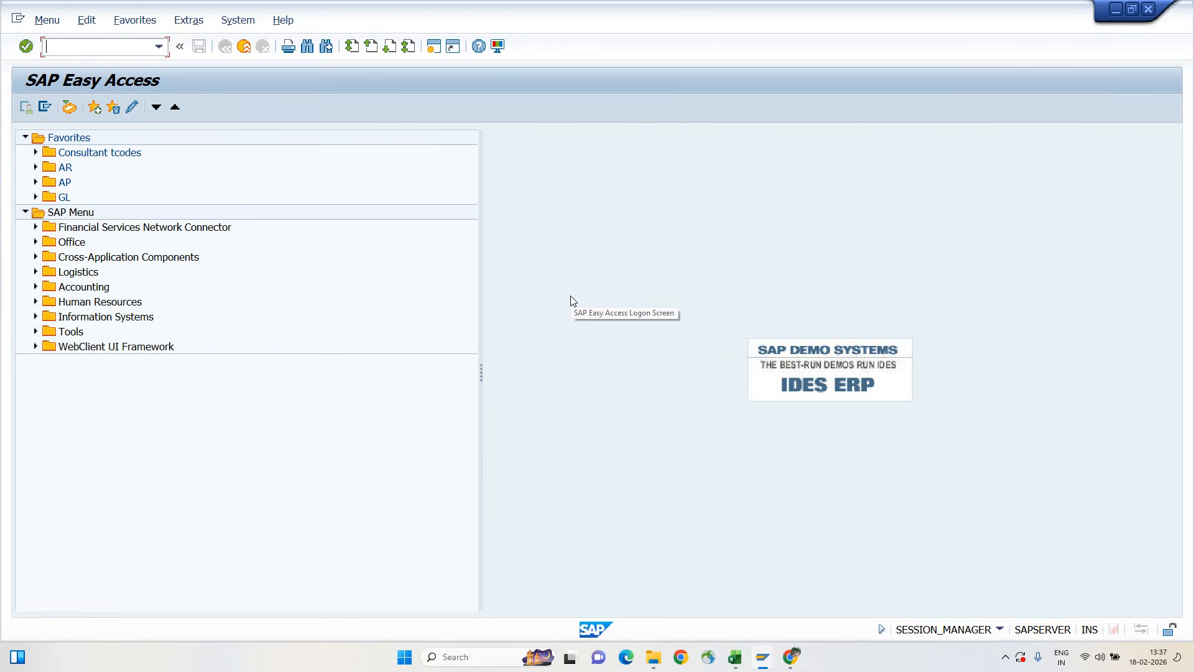
# Open transaction ME21N and set the new standard purchase order's vendor to Volvo Motors Ltd
pyautogui.write('ME21n')
pyautogui.press('Return')
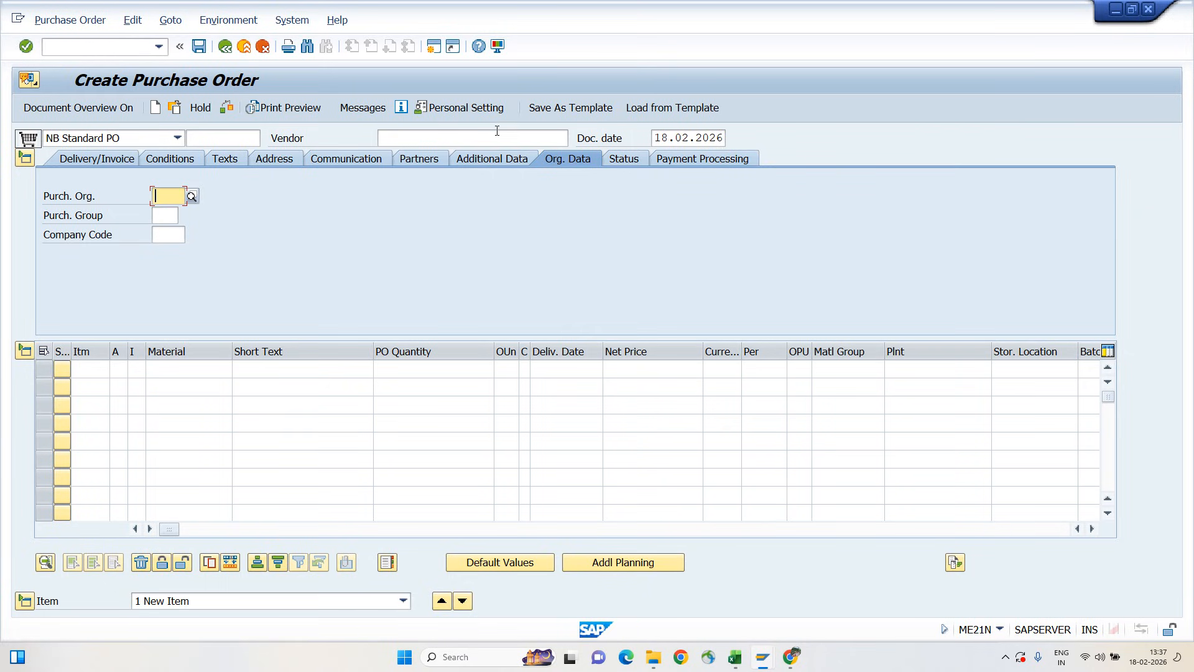
pyautogui.click(416, 132)
pyautogui.press('Return')
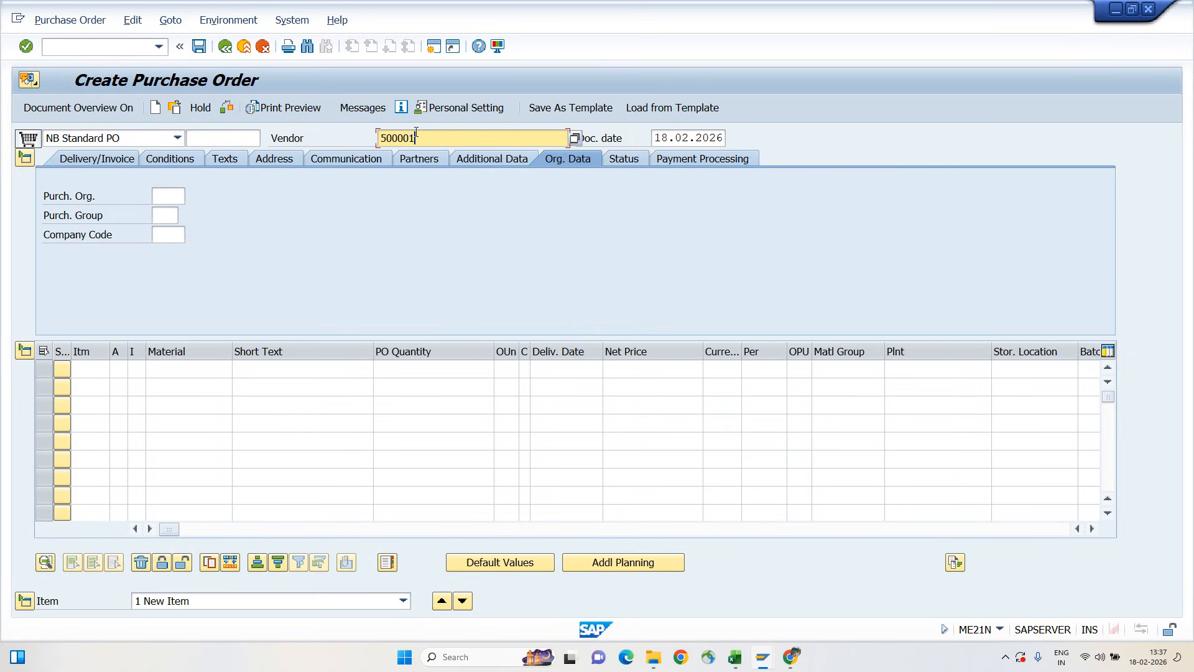
pyautogui.press('Return')
# Set the purchasing organization to A100, the purchasing group to A10 and the company code to A001
pyautogui.press('space')
pyautogui.press('Return')
pyautogui.press('Tab')
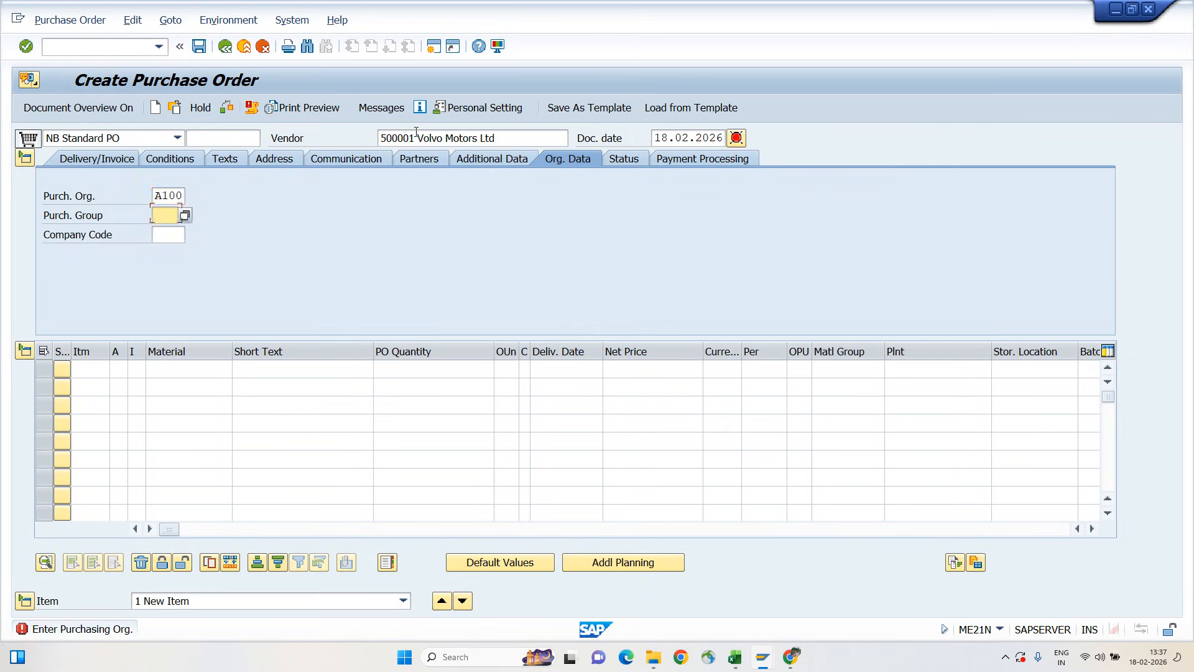
pyautogui.press('space')
pyautogui.press('Down')
pyautogui.press('Return')
pyautogui.press('Tab')
pyautogui.press('space')
pyautogui.press('Down')
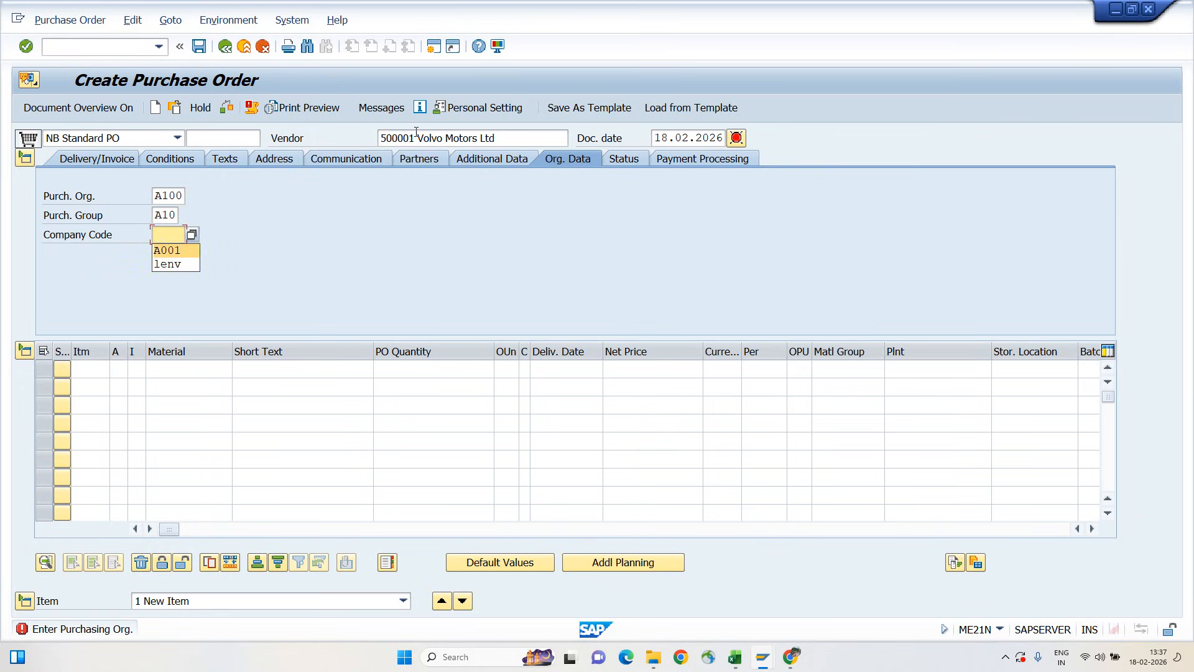
pyautogui.press('Return')
# Add material A001_TYRE_14" as the first order item and assign it to plant A100
pyautogui.press('Return')
pyautogui.click(205, 368)
pyautogui.press('space')
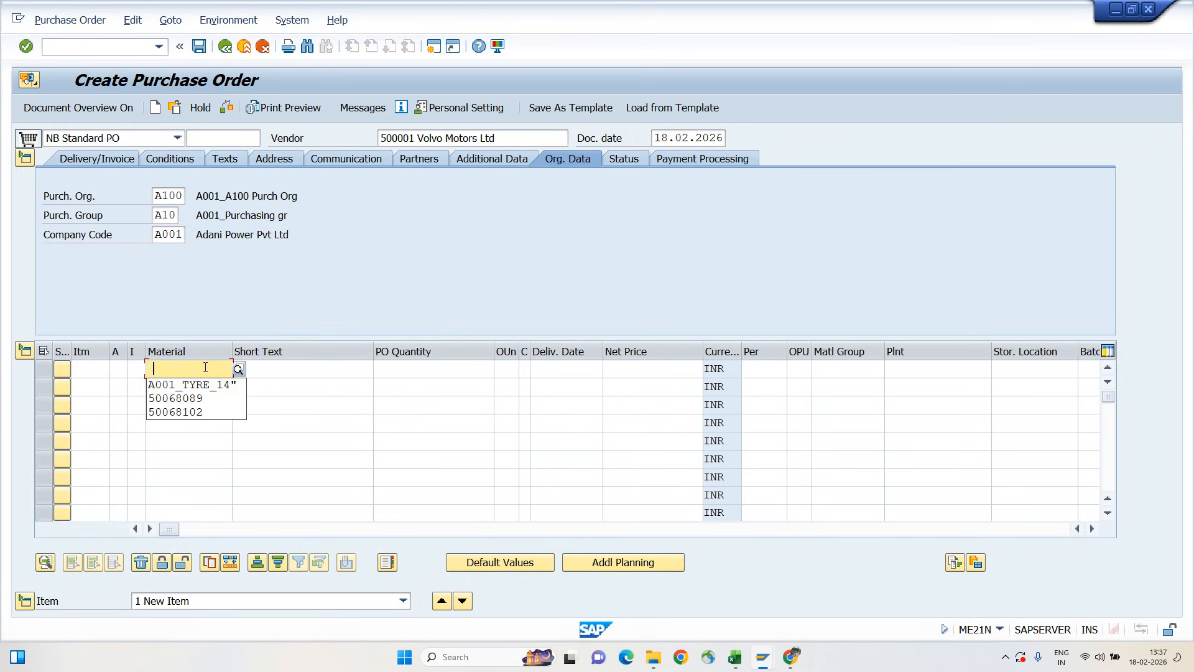
pyautogui.press('Down')
pyautogui.press('Return')
pyautogui.press('Return')
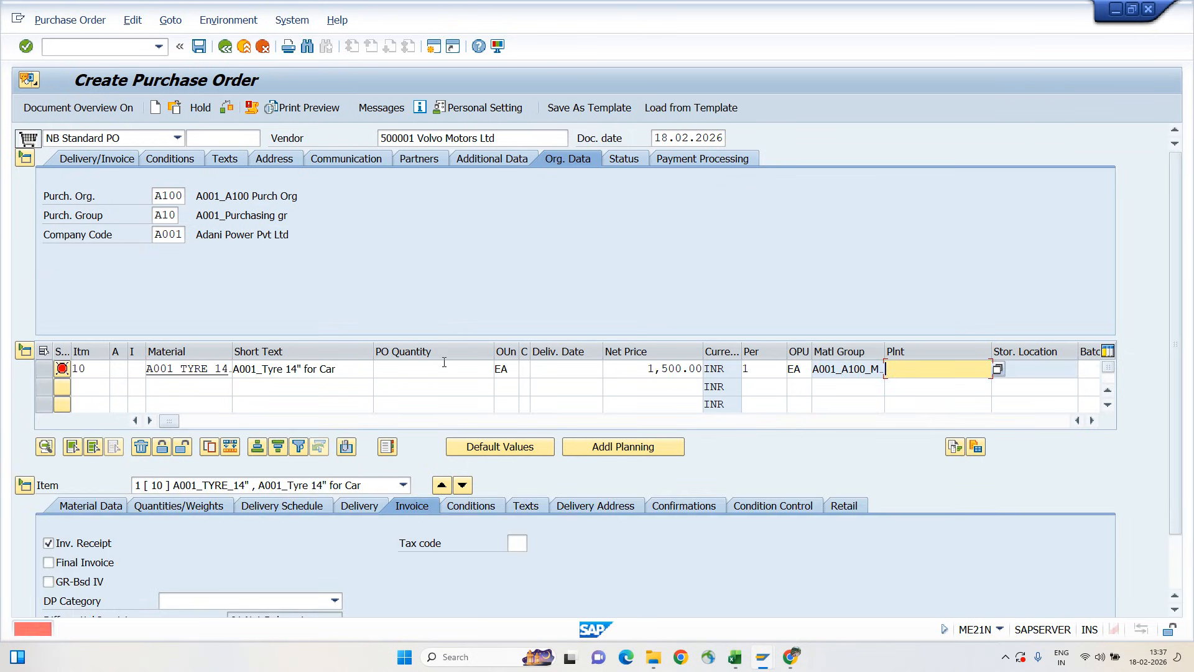
pyautogui.press('space')
pyautogui.press('Down')
pyautogui.press('Return')
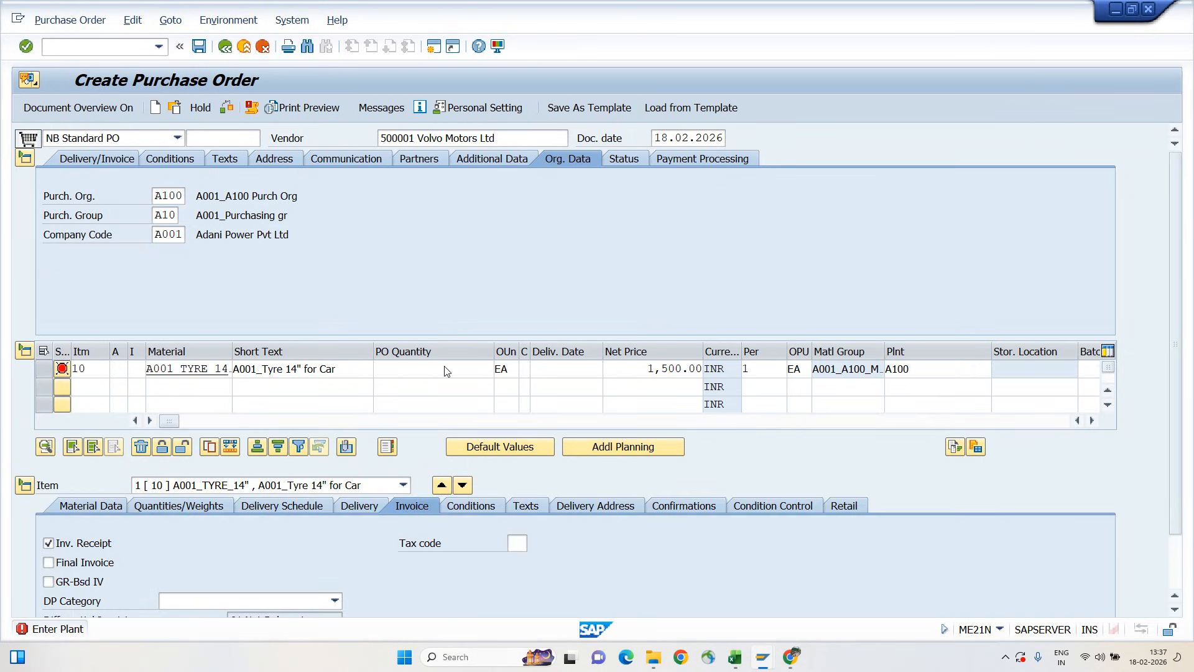
pyautogui.press('Return')
# Set the tyre item's order quantity to 10 and its storage location to A100
pyautogui.write('10')
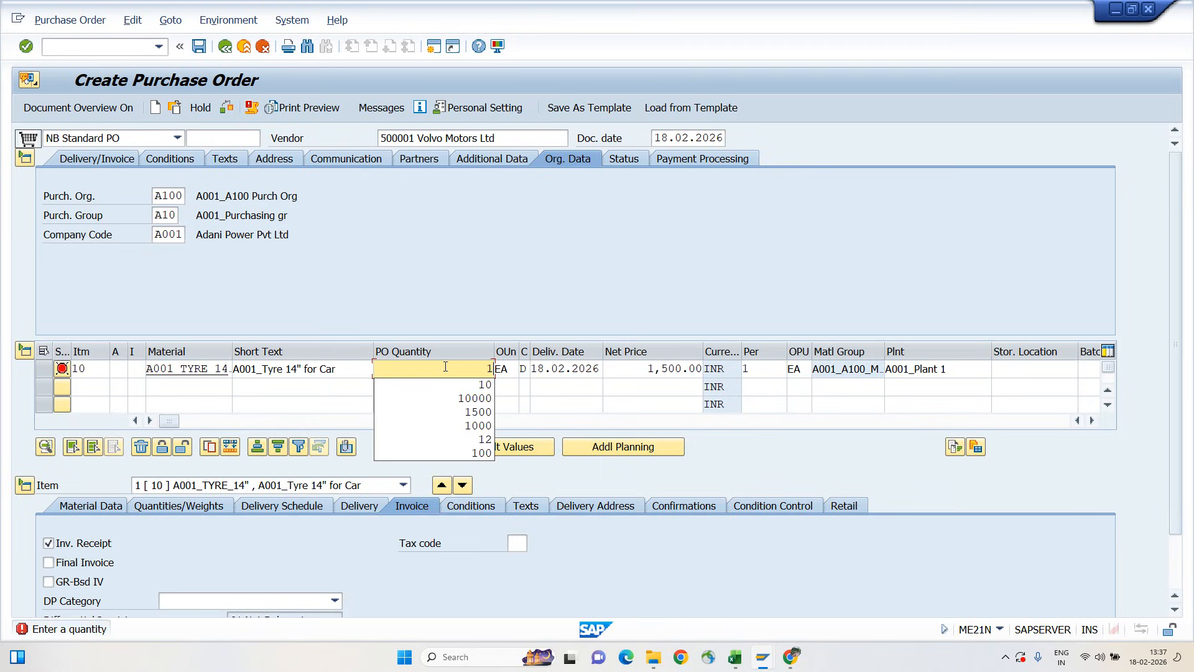
pyautogui.press('Return')
pyautogui.press('Return')
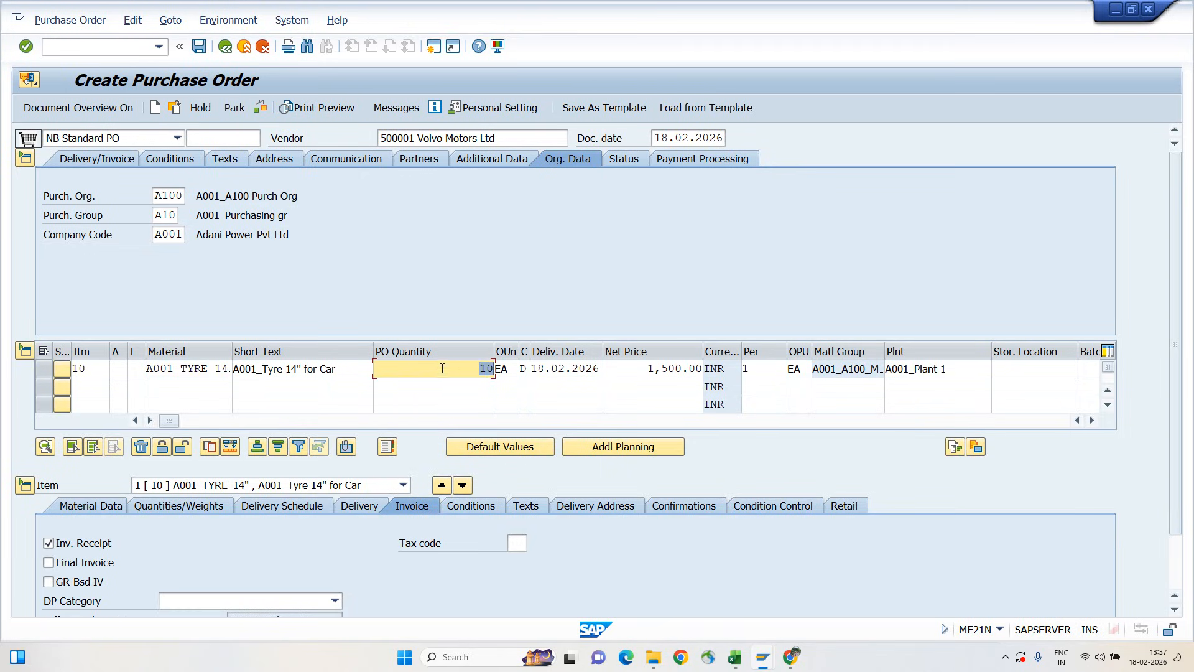
pyautogui.click(1018, 370)
pyautogui.press('space')
pyautogui.press('Down')
pyautogui.press('Return')
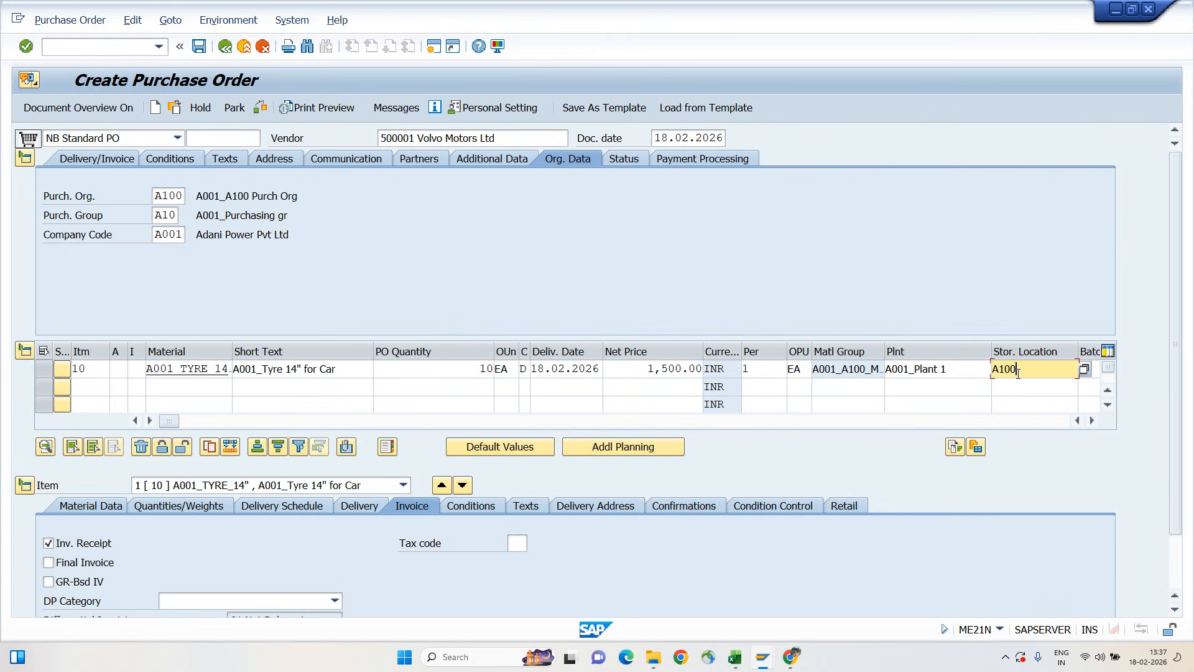
pyautogui.press('Return')
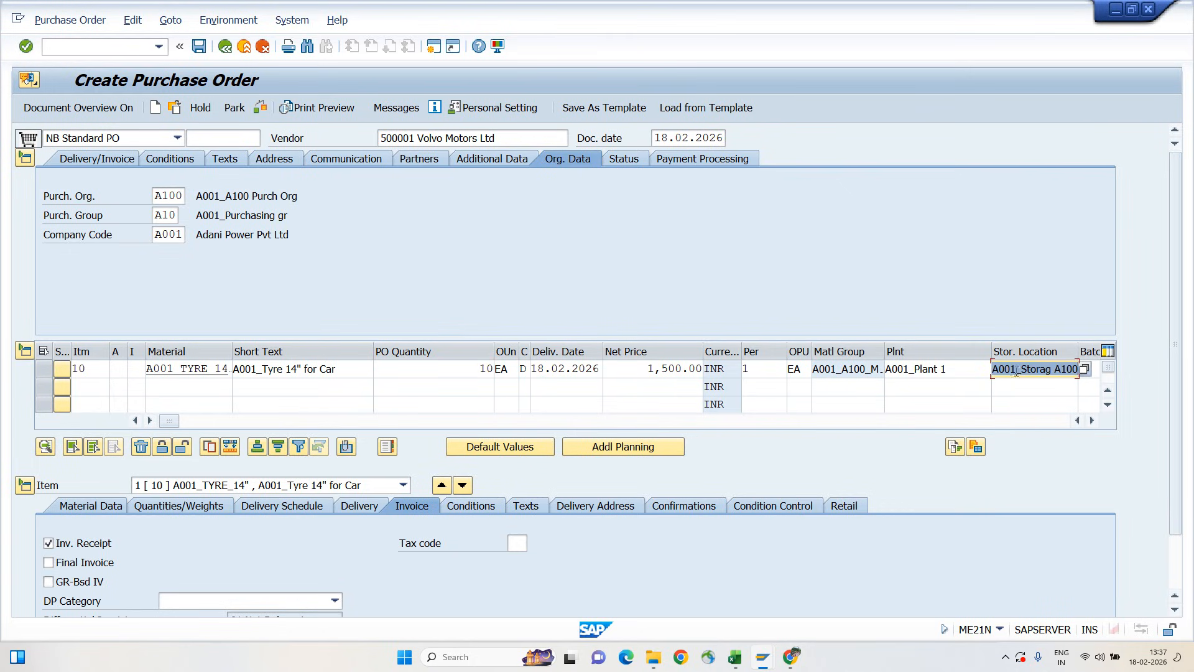
# Check and save the purchase order, and copy its number from the message details
pyautogui.click(258, 110)
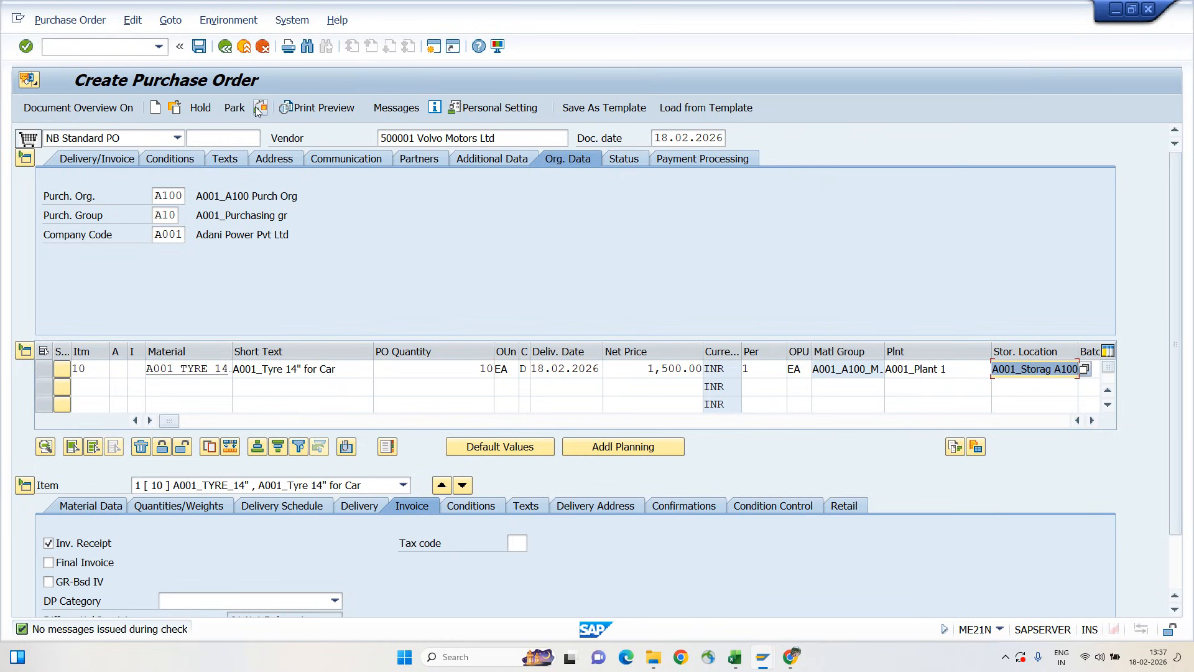
pyautogui.click(198, 46)
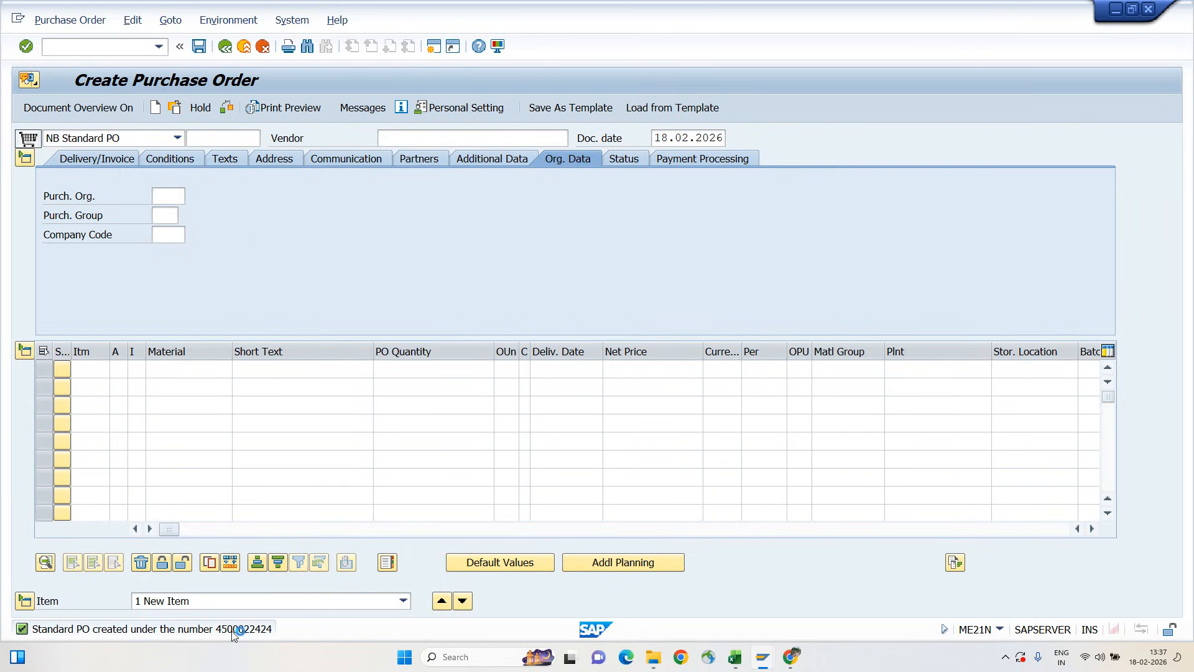
pyautogui.doubleClick(234, 630)
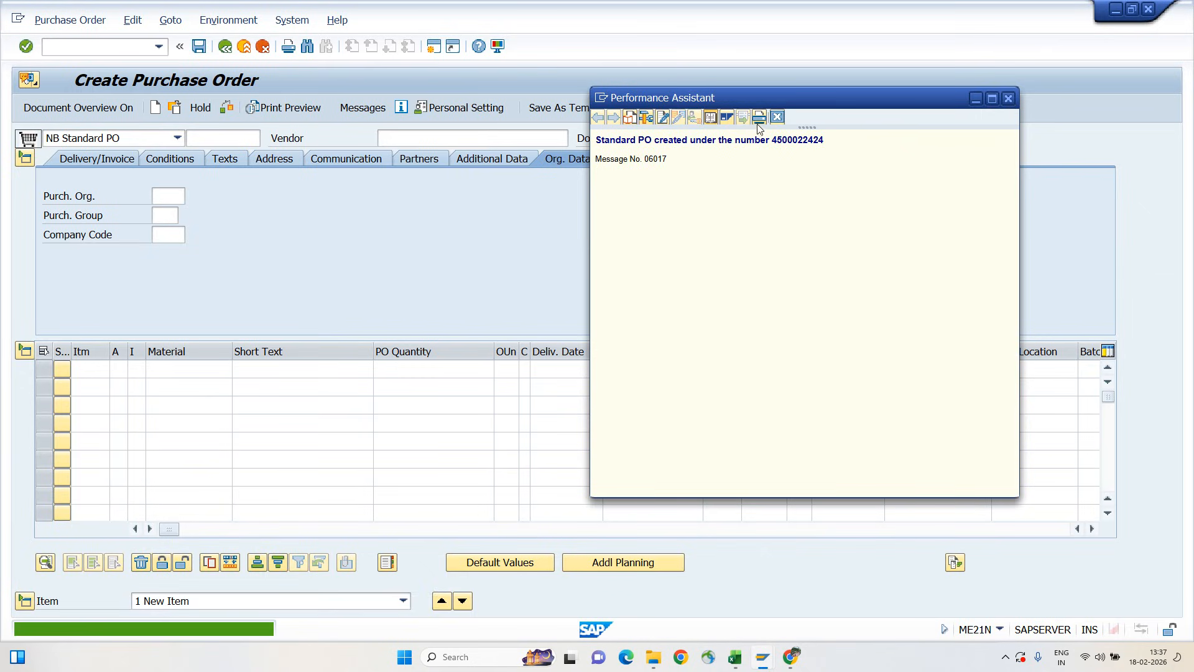
pyautogui.moveTo(772, 139); pyautogui.dragTo(828, 145)
pyautogui.hotkey('ctrl', 'c')
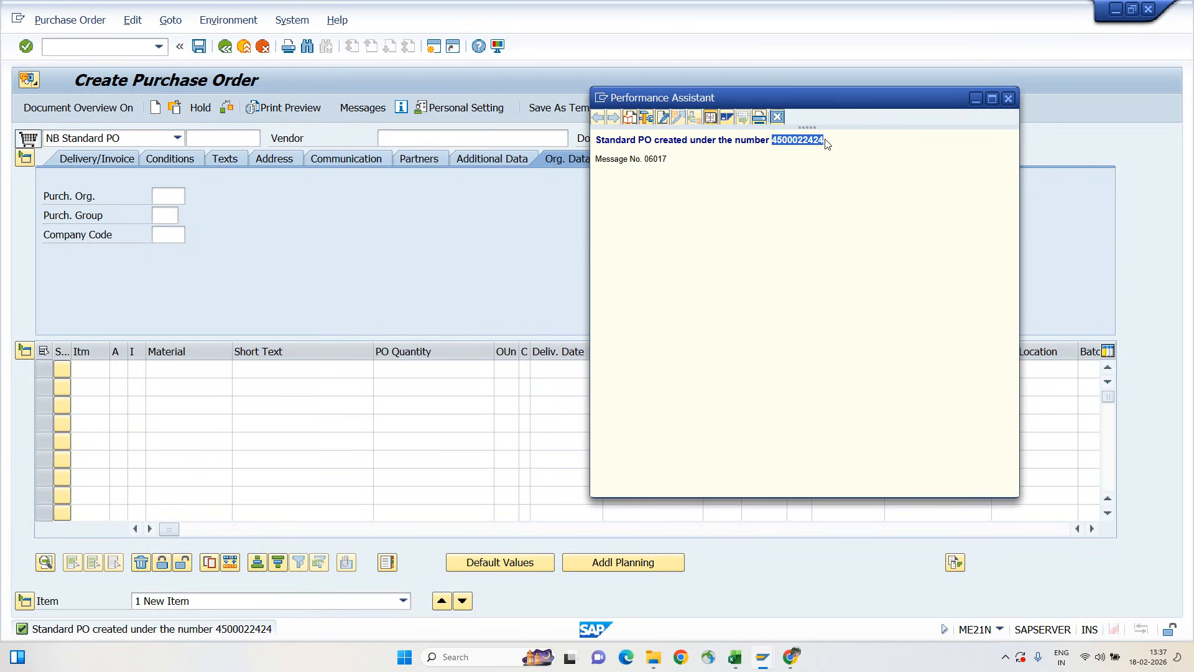
pyautogui.click(777, 117)
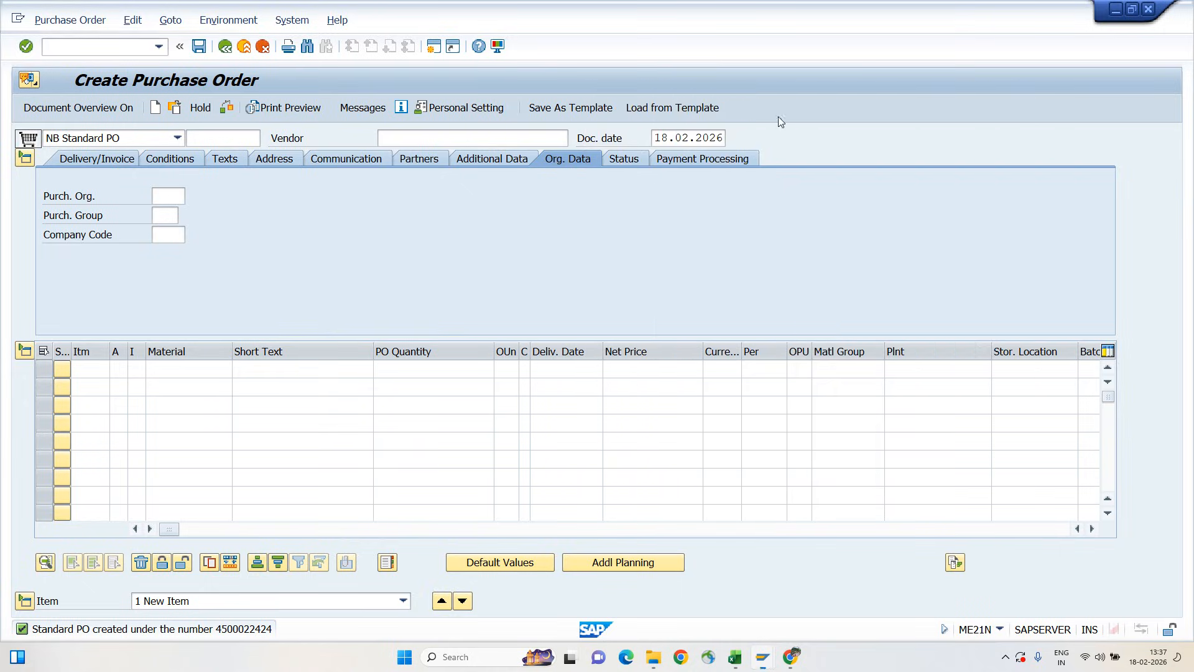
# Open transaction MIRO and enter invoice date 15.02.2026 and reference 875421
pyautogui.click(231, 47)
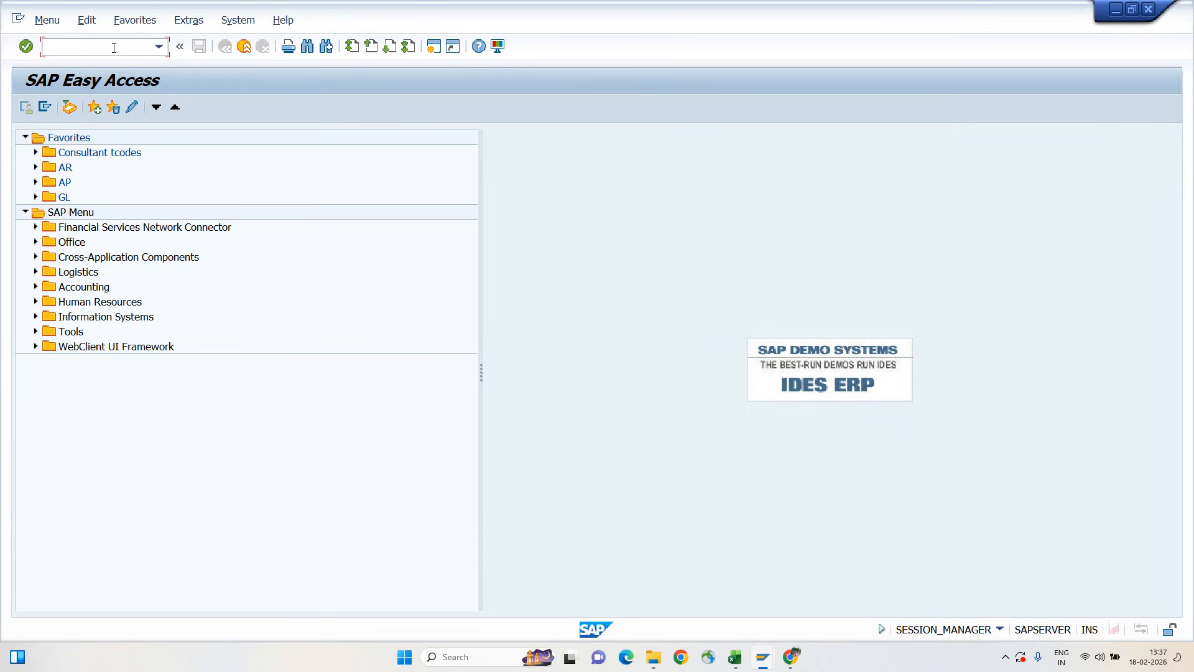
pyautogui.write('miro')
pyautogui.press('Return')
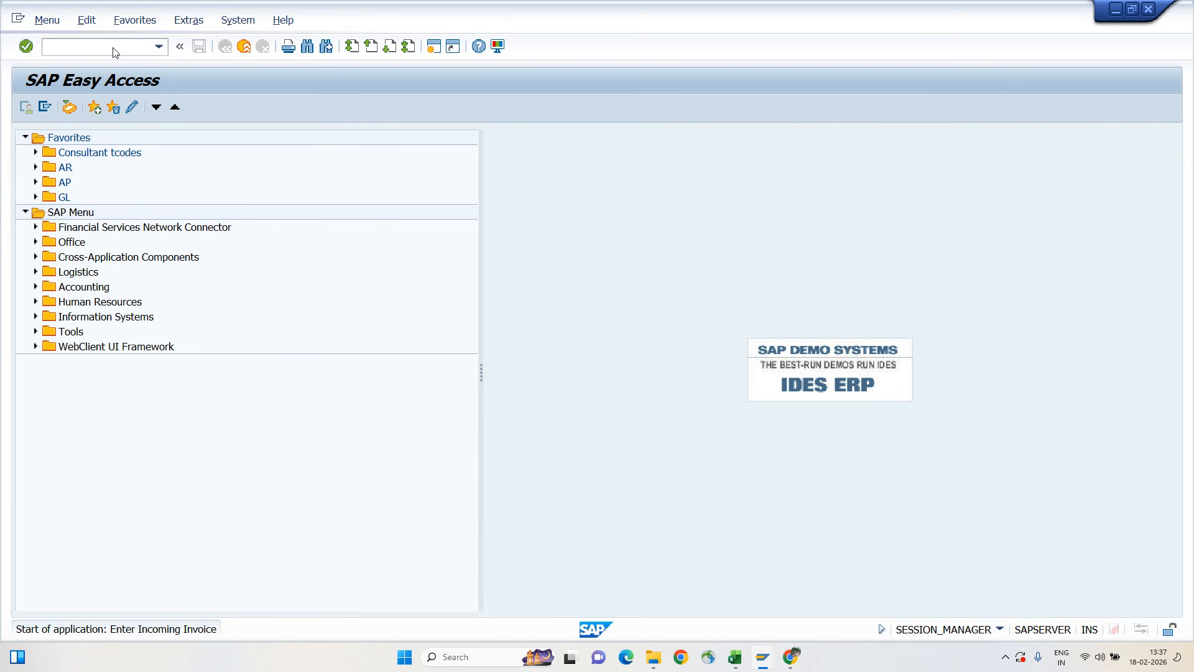
pyautogui.write('15.02.2026')
pyautogui.press('Tab')
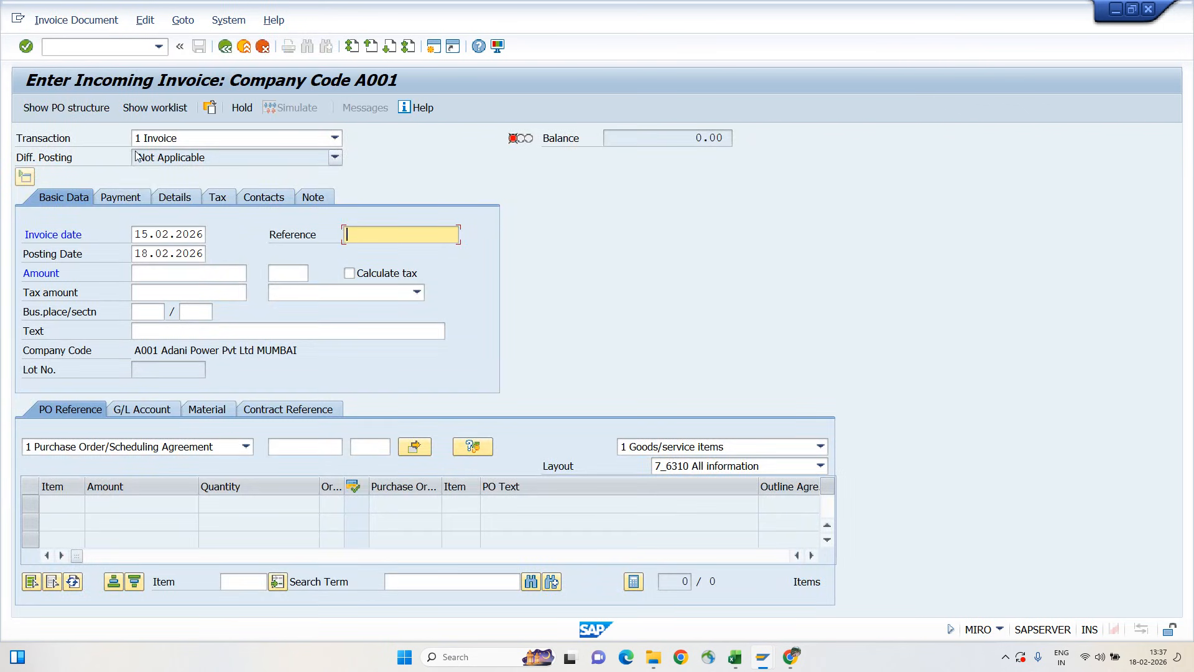
pyautogui.write('875421')
pyautogui.press('Tab')
pyautogui.press('Tab')
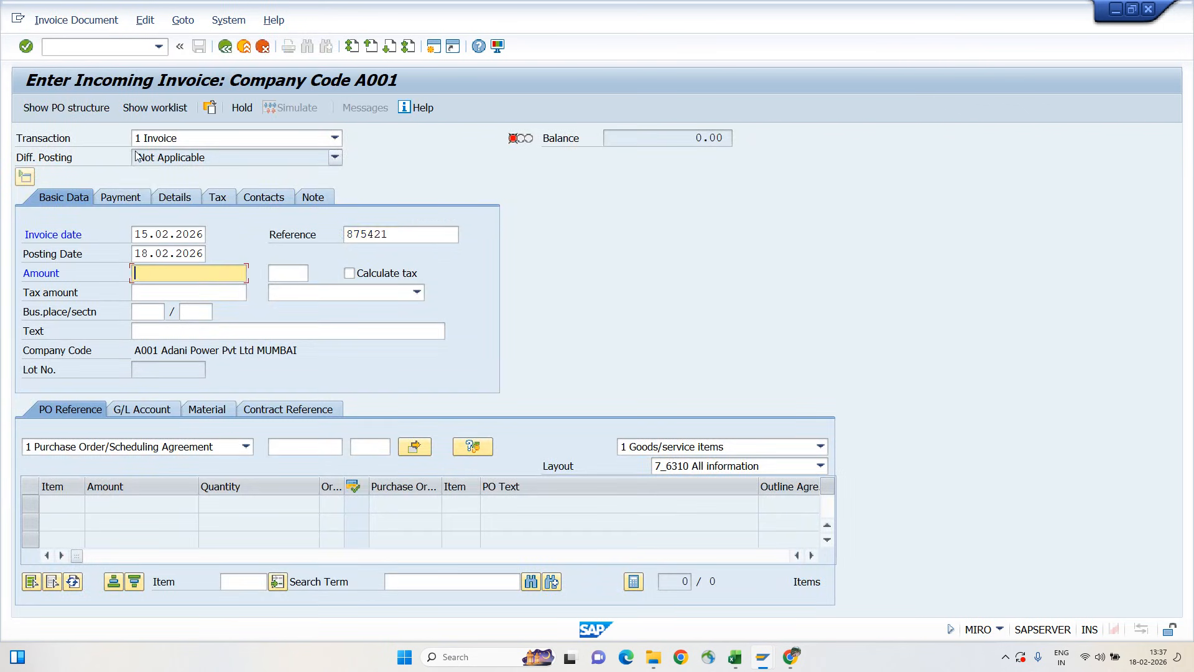
# Load the order item into the invoice by pasting the copied purchase order number as the PO reference
pyautogui.click(337, 445)
pyautogui.hotkey('ctrl', 'v')
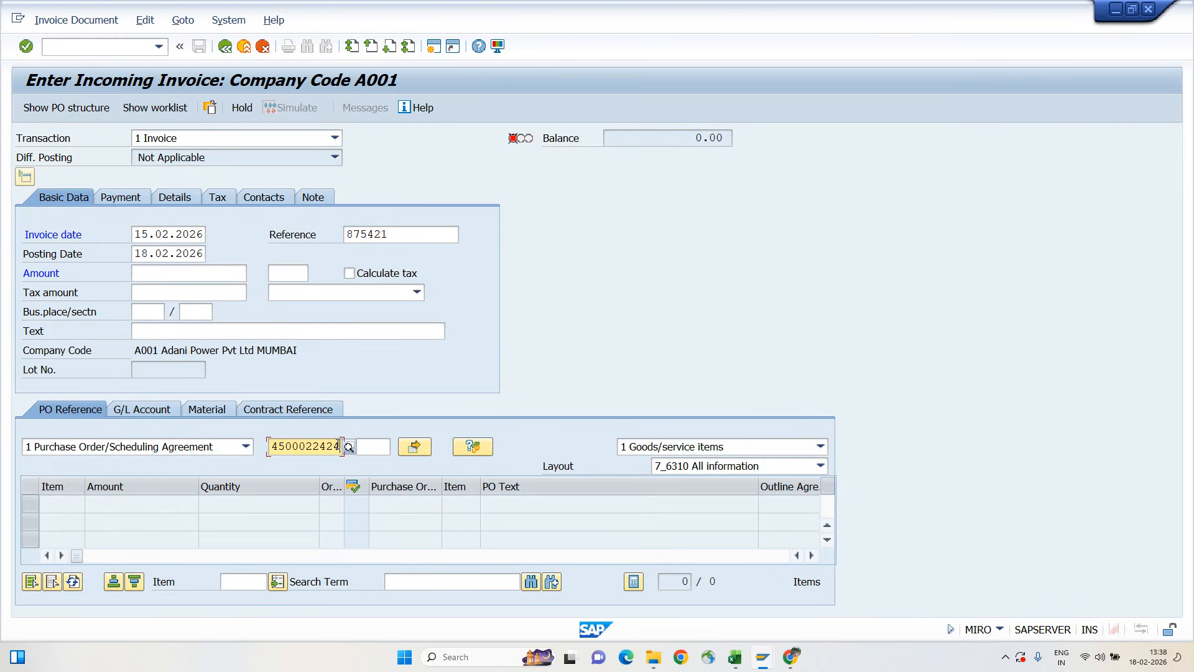
pyautogui.press('Return')
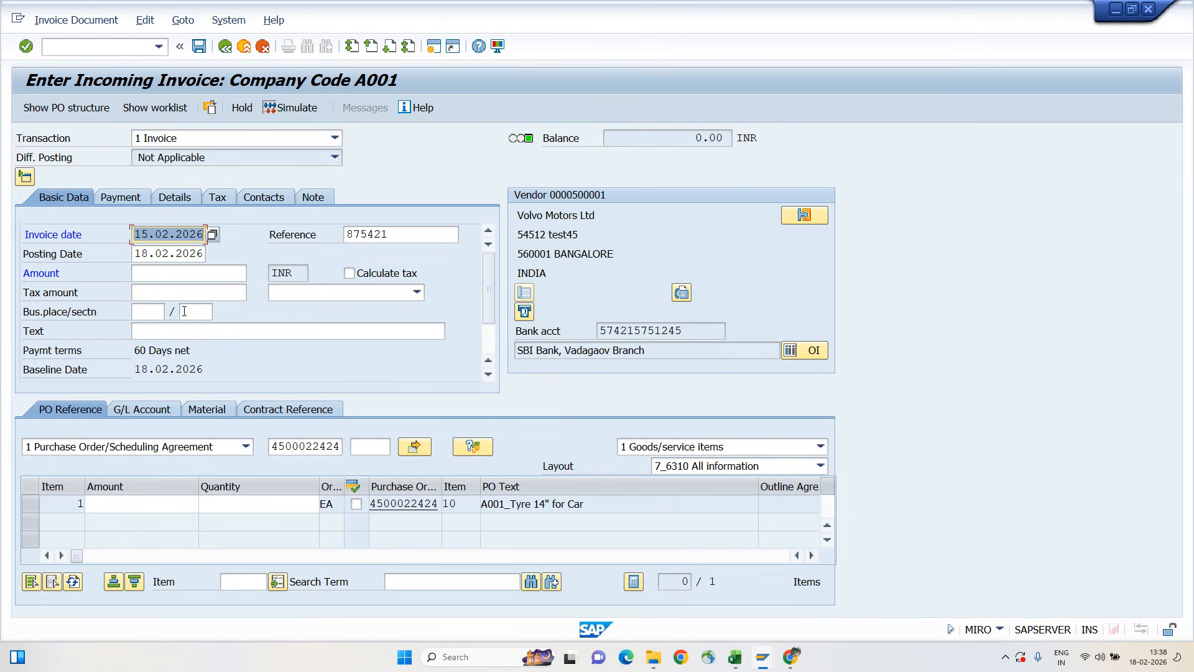
# Examine the purchase order reference and the loaded item line's order number, amount and quantity fields
pyautogui.click(311, 446)
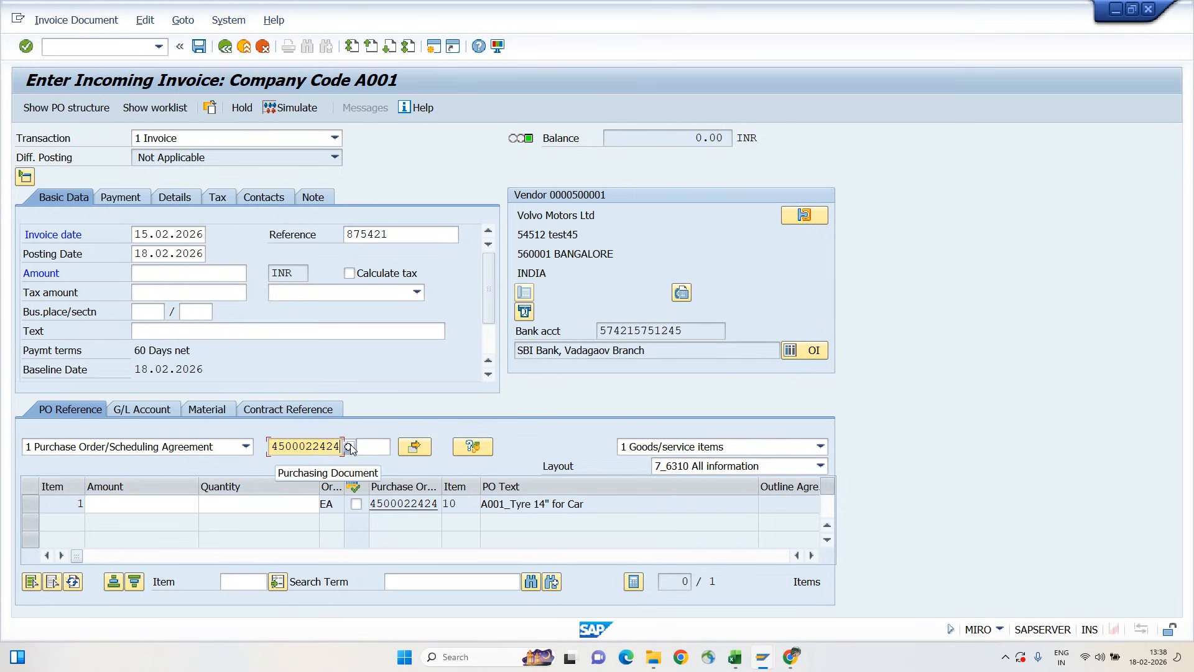
pyautogui.doubleClick(286, 446)
pyautogui.moveTo(357, 446); pyautogui.dragTo(356, 446)
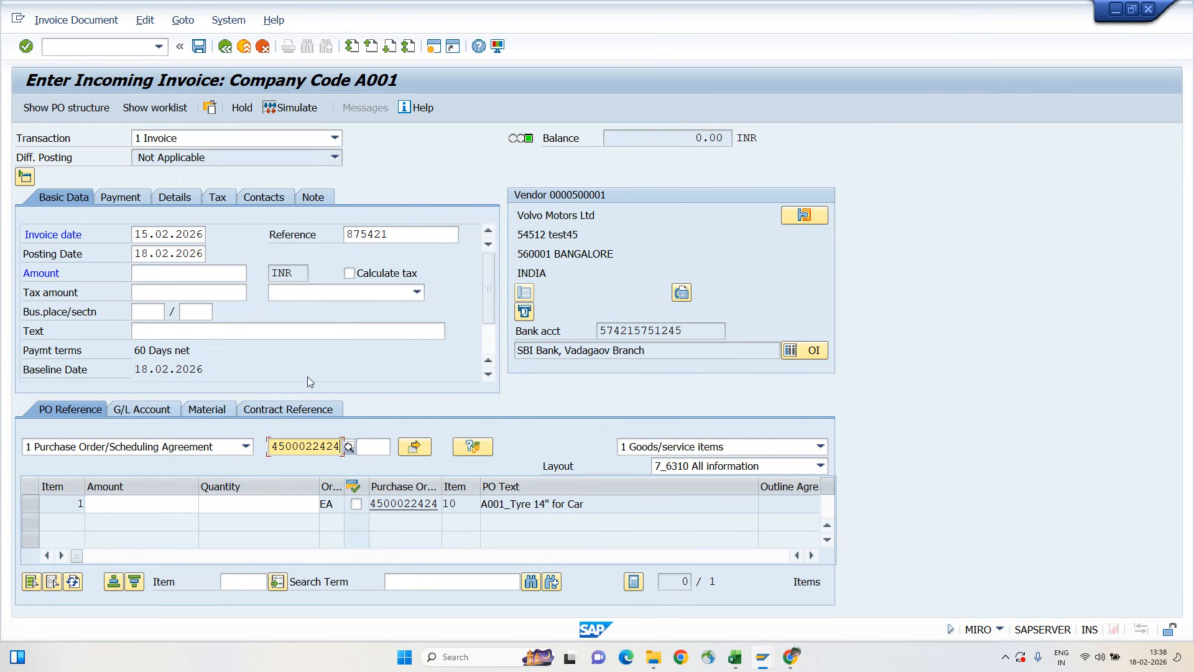
pyautogui.click(287, 501)
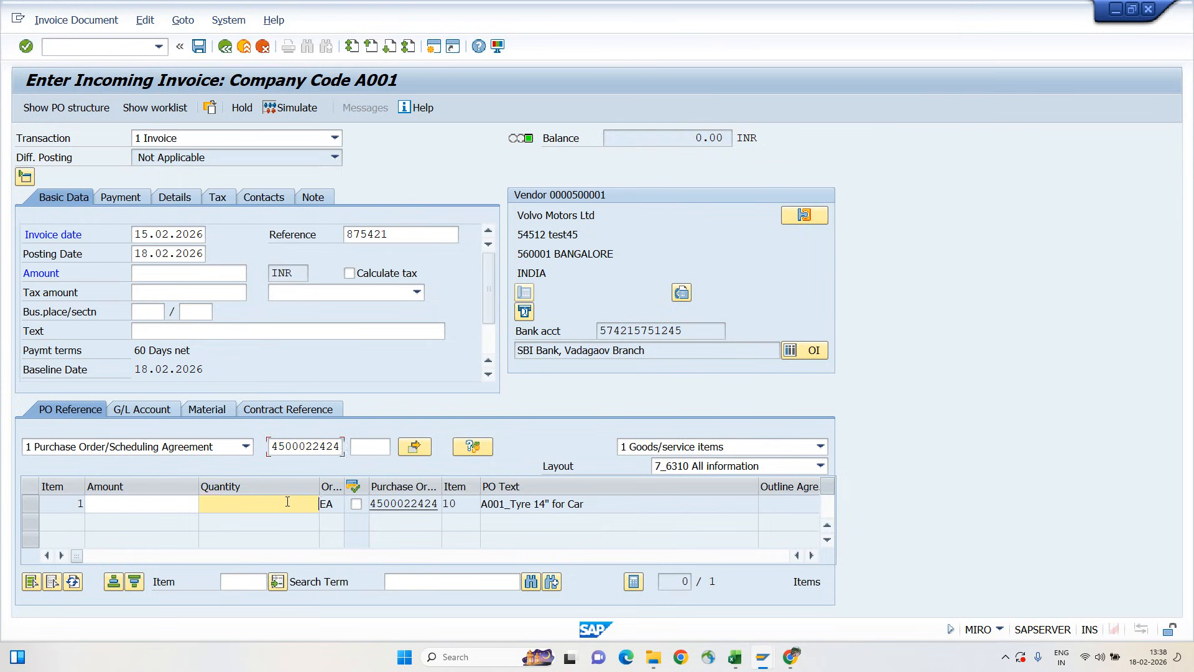
pyautogui.moveTo(375, 503); pyautogui.dragTo(448, 503)
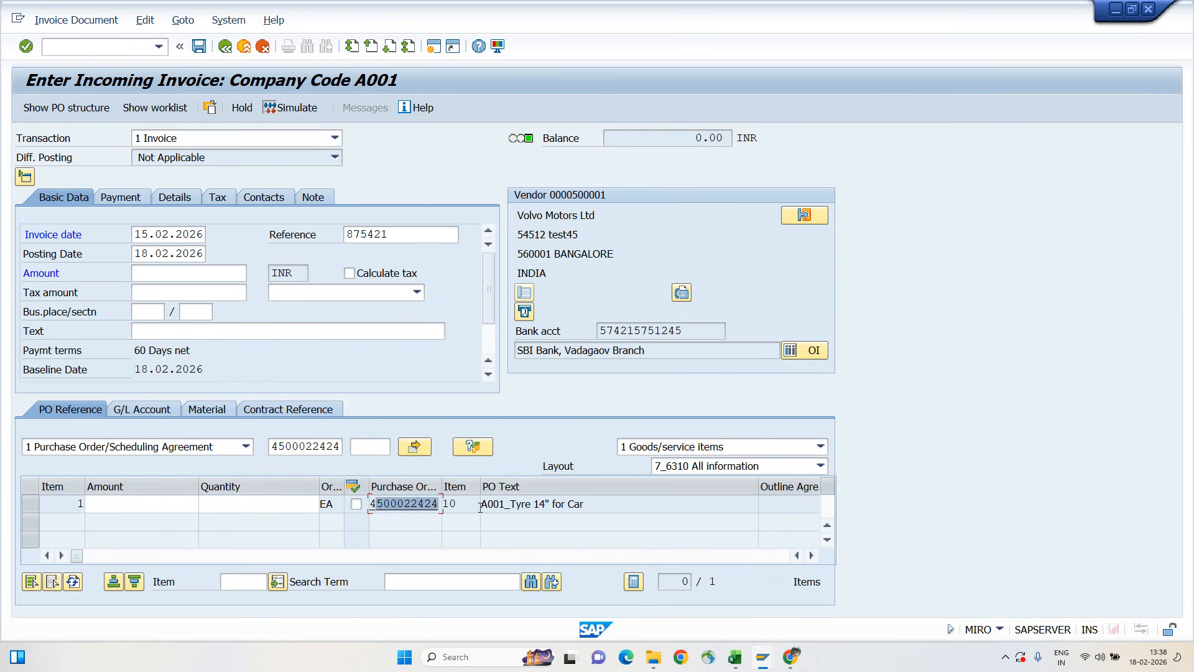
pyautogui.click(258, 503)
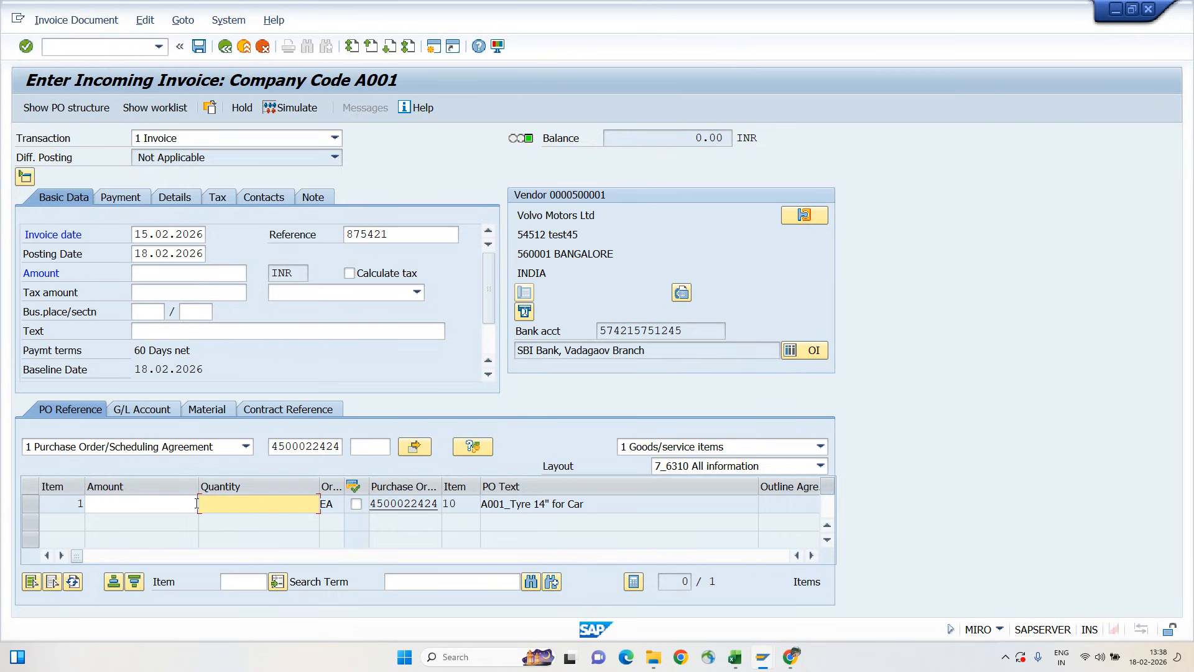
pyautogui.click(172, 503)
pyautogui.click(219, 508)
pyautogui.click(173, 505)
# Set the invoice item's quantity to 1, its amount to 1500 and its tax code to V0 (zero tax code)
pyautogui.click(254, 505)
pyautogui.write('1')
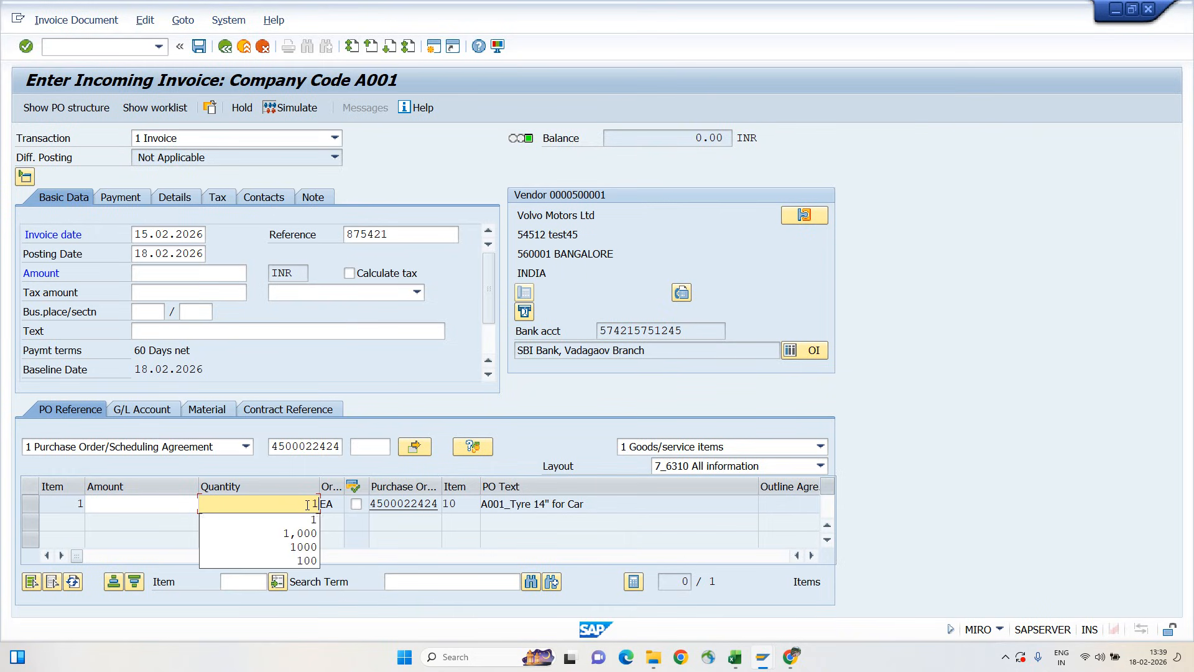
pyautogui.hotkey('shift', 'Tab')
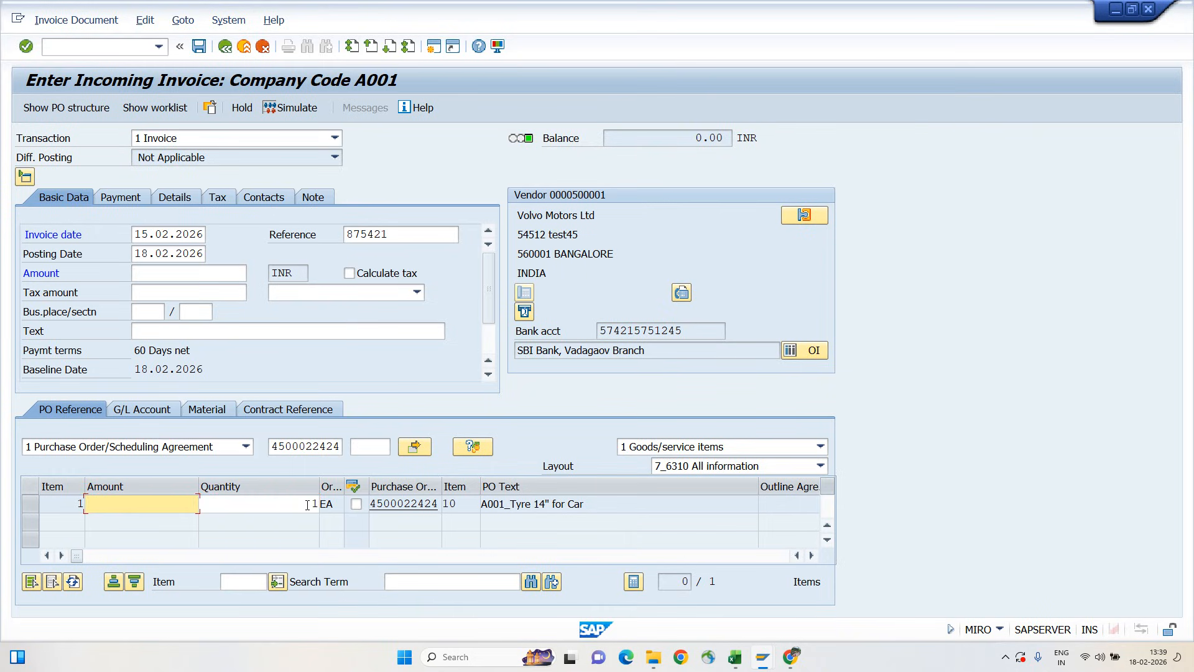
pyautogui.write('15')
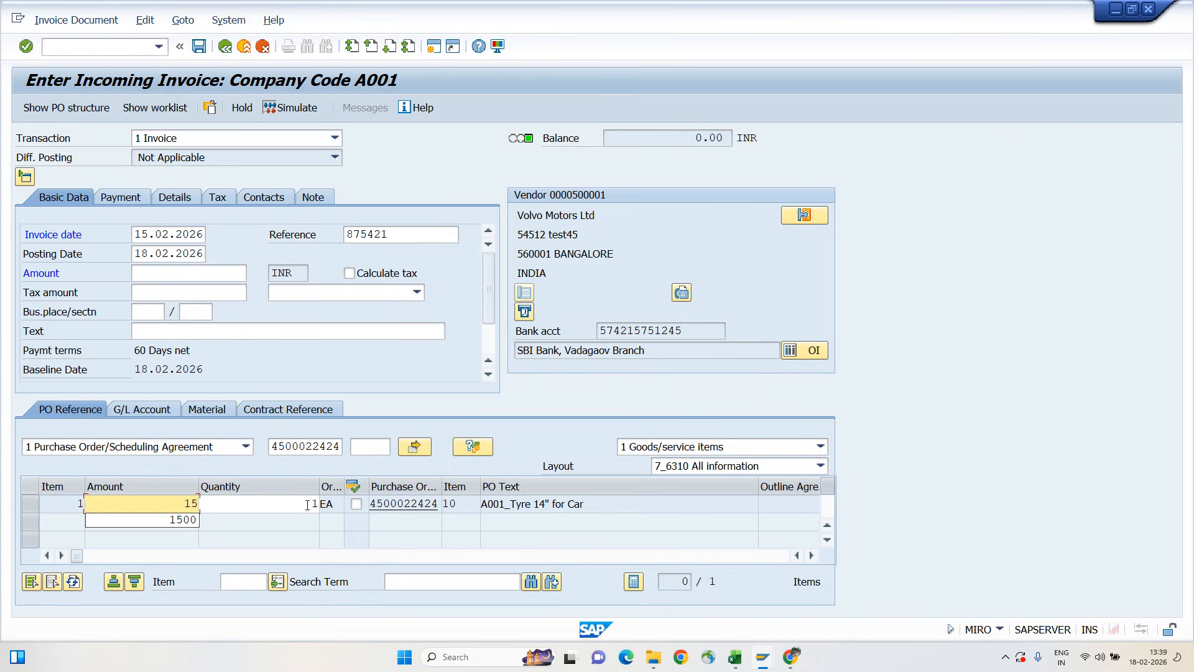
pyautogui.write('00')
pyautogui.press('Return')
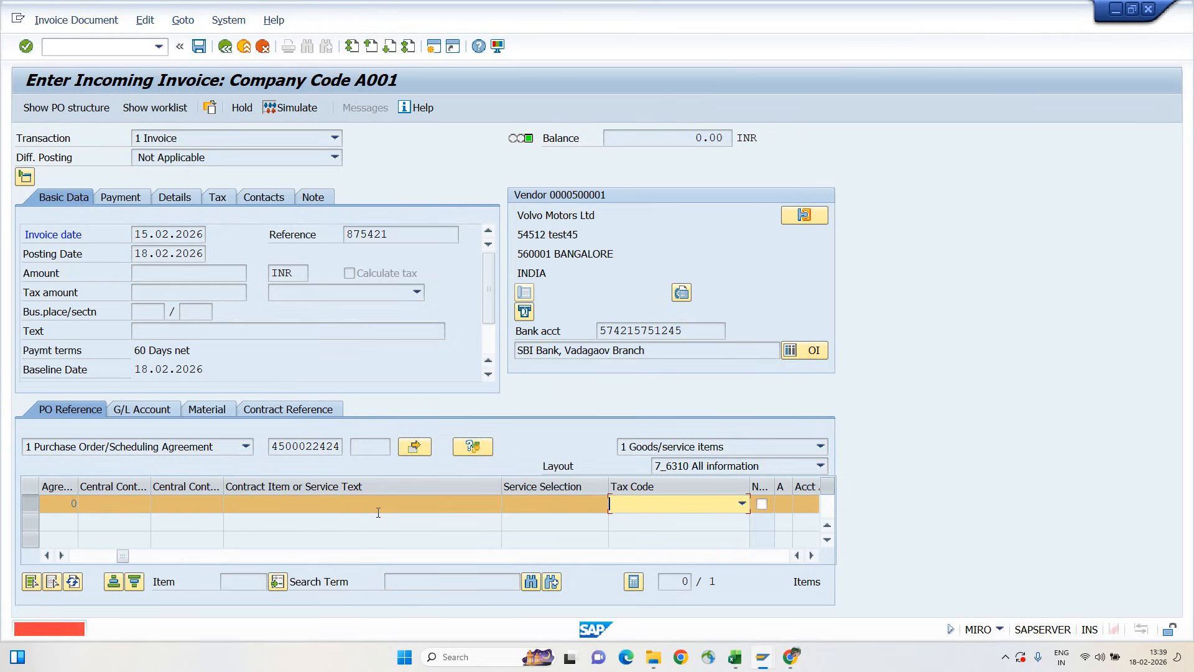
pyautogui.click(644, 504)
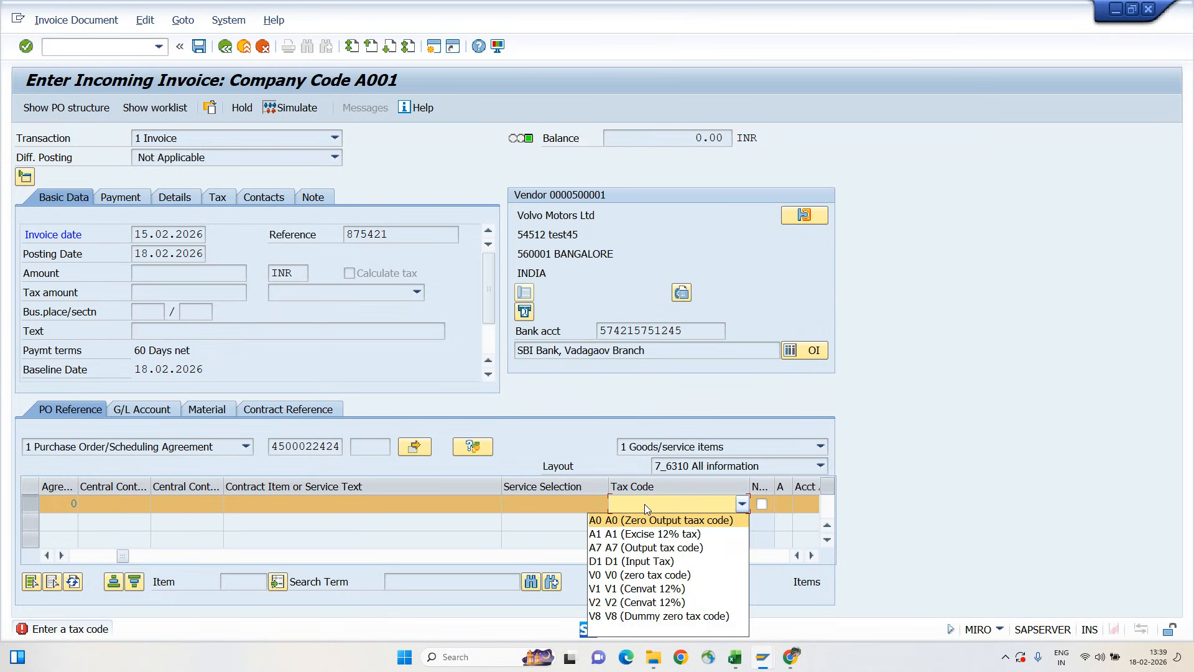
pyautogui.click(629, 575)
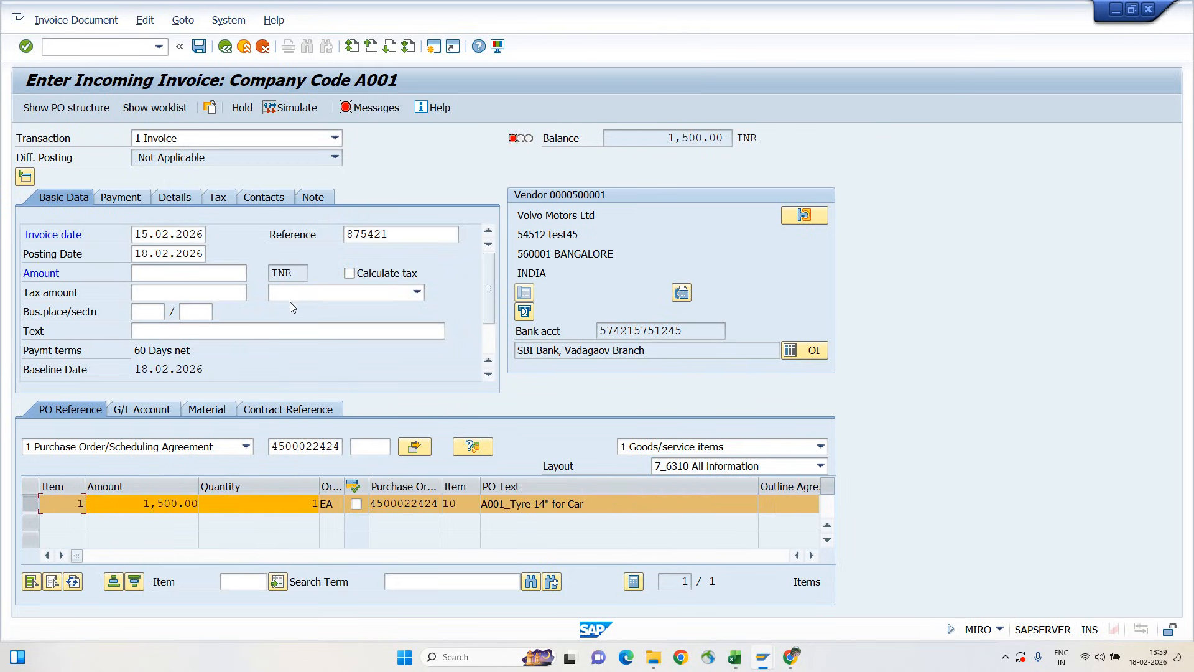
# Set the total invoice amount in the basic data to 1500 INR
pyautogui.click(160, 277)
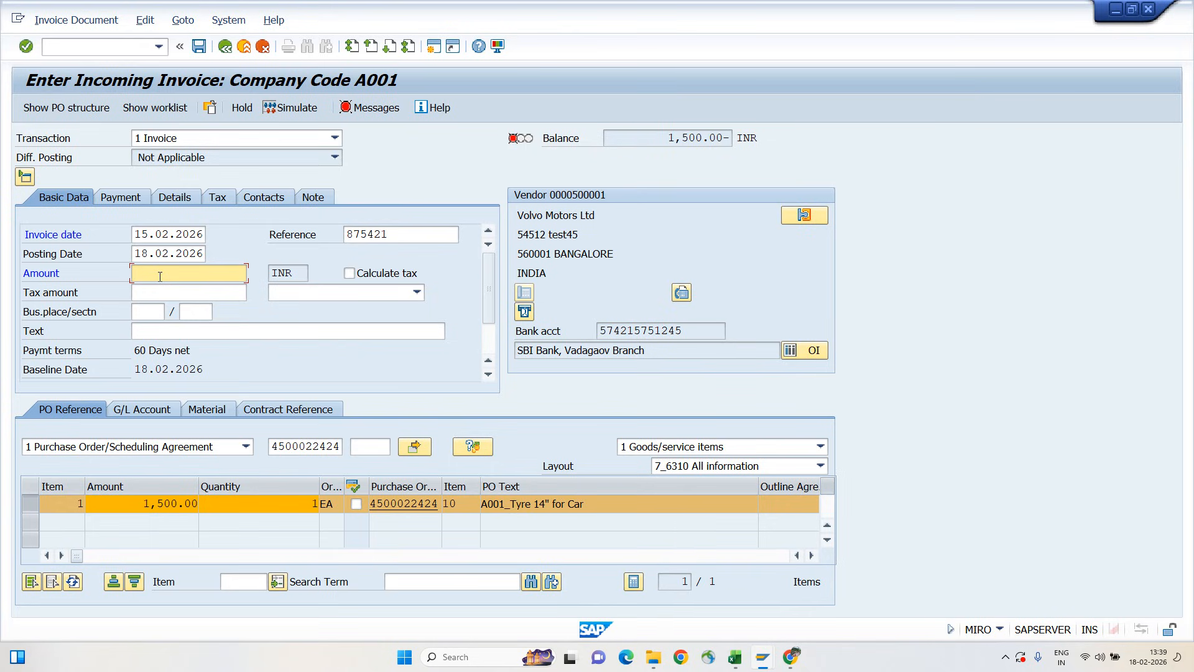
pyautogui.write('1500')
pyautogui.press('Return')
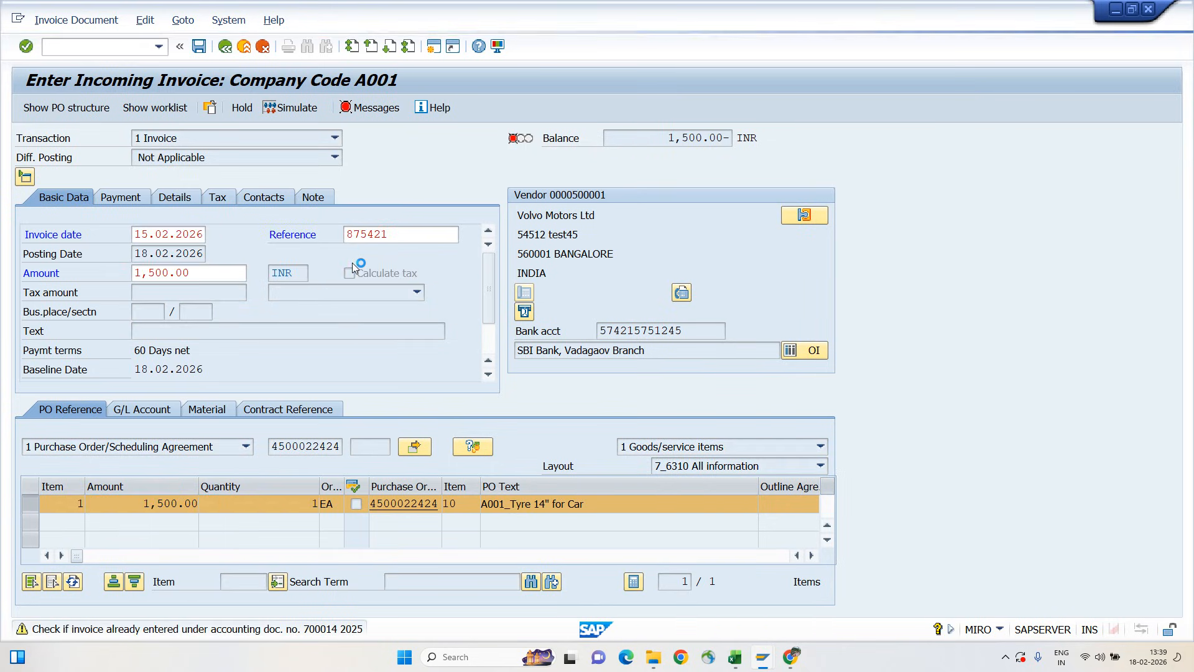
# Turn on automatic tax calculation for the invoice in its tax data and return to the basic data
pyautogui.click(219, 197)
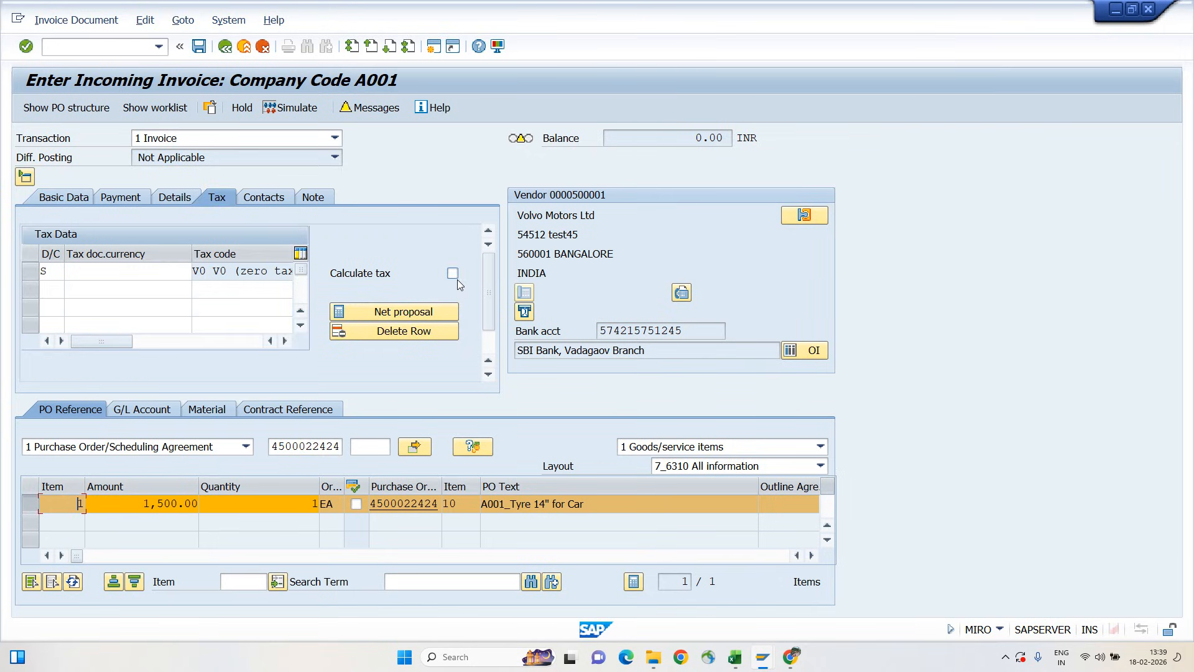
pyautogui.click(453, 275)
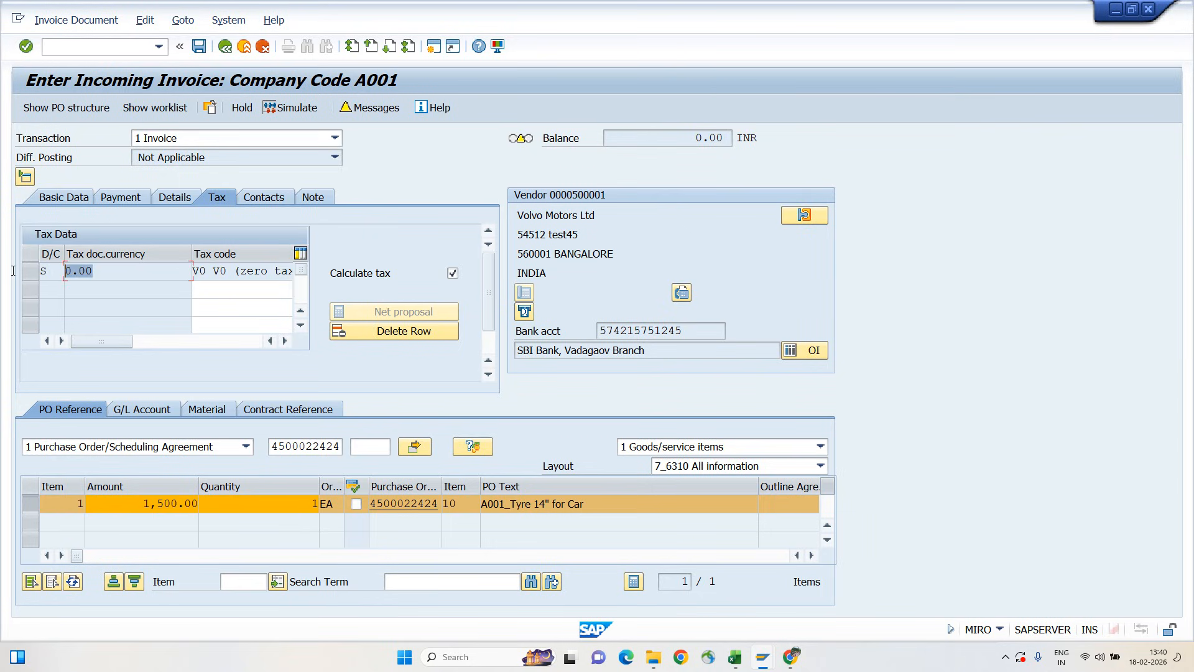
pyautogui.click(71, 202)
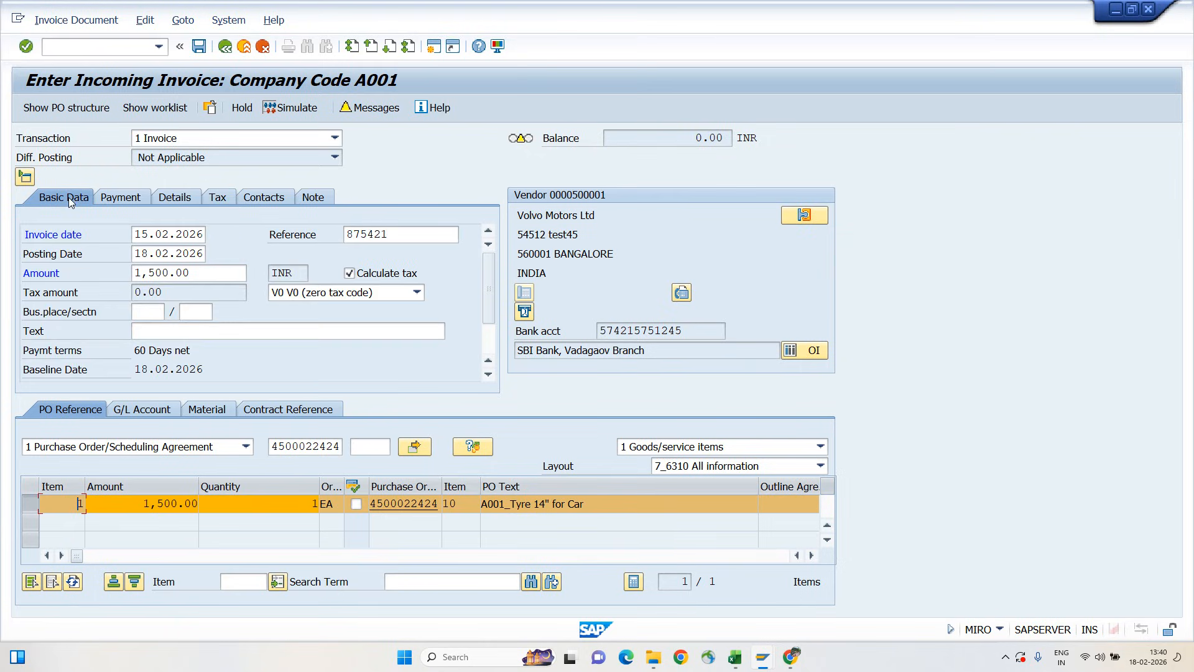
# Examine the invoice's verification log, including the message text for item 1, and close the log
pyautogui.click(382, 110)
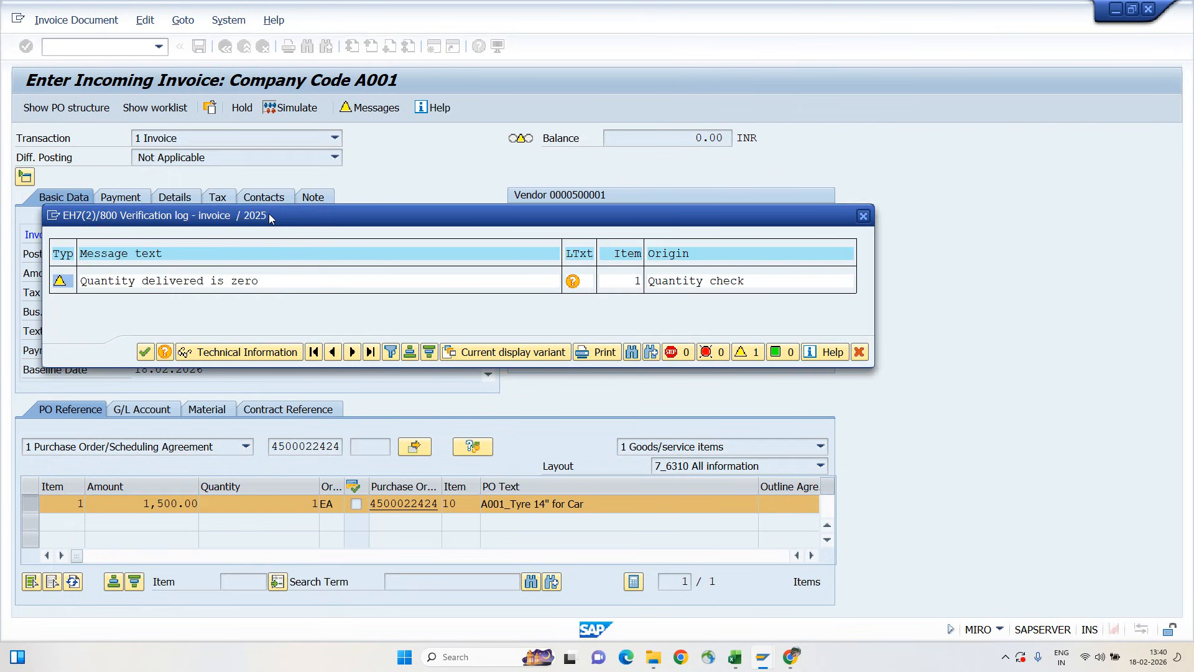
pyautogui.click(82, 281)
pyautogui.moveTo(82, 281); pyautogui.dragTo(274, 293)
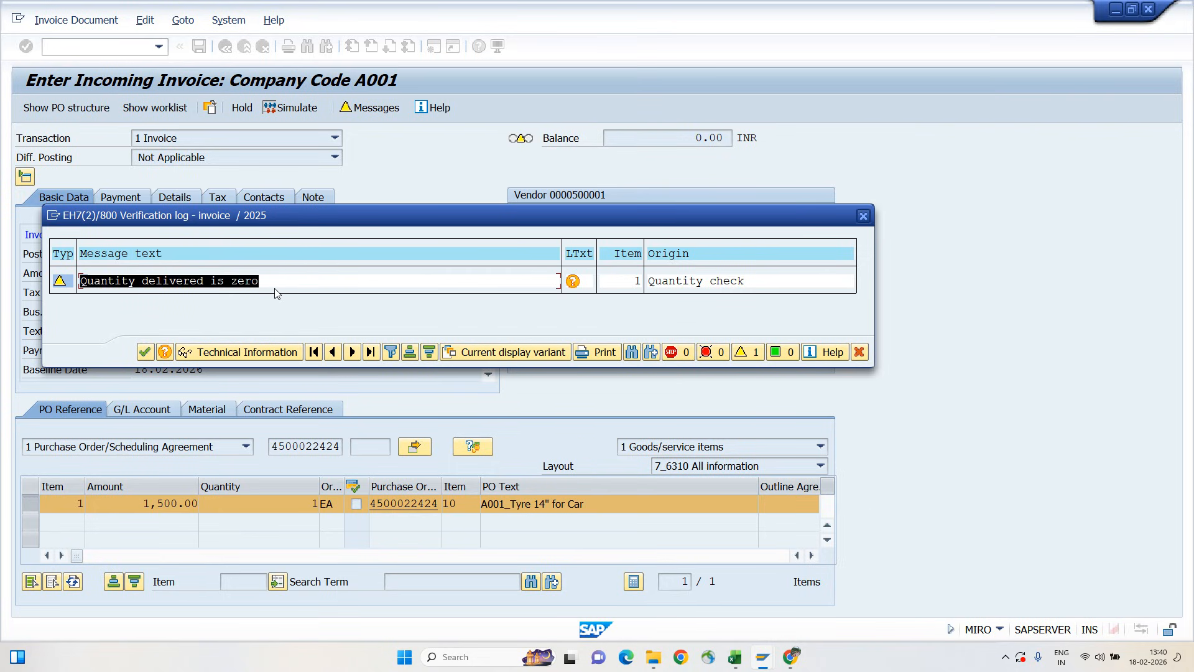
pyautogui.moveTo(289, 216); pyautogui.dragTo(314, 116)
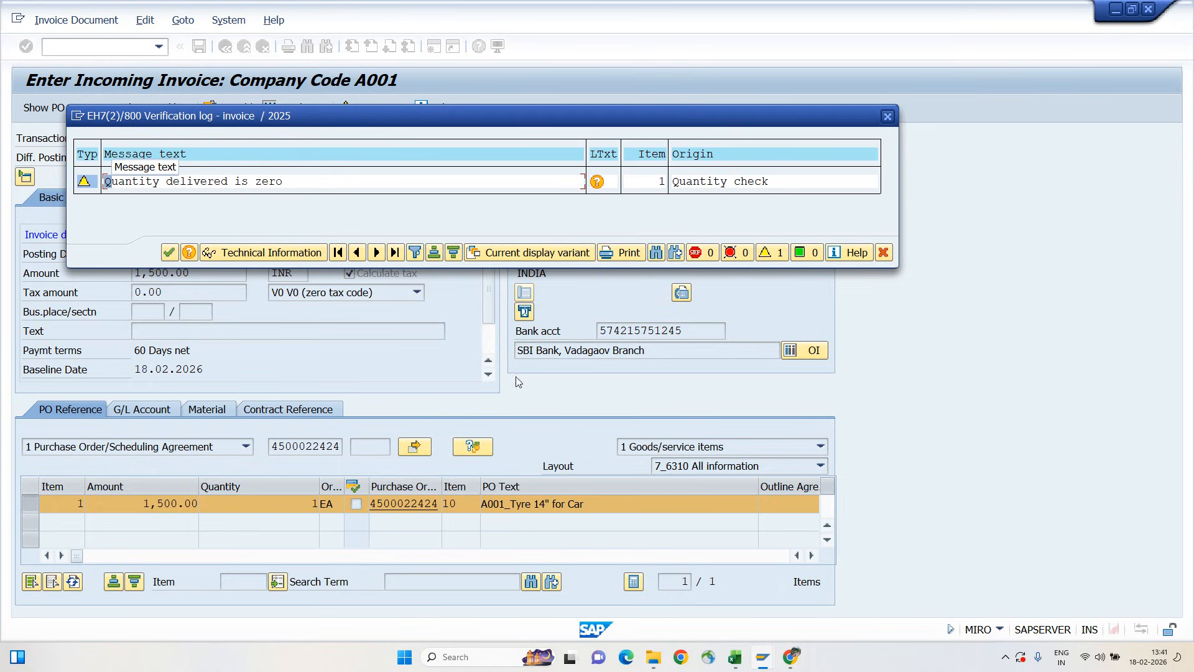
pyautogui.moveTo(107, 180); pyautogui.dragTo(397, 177)
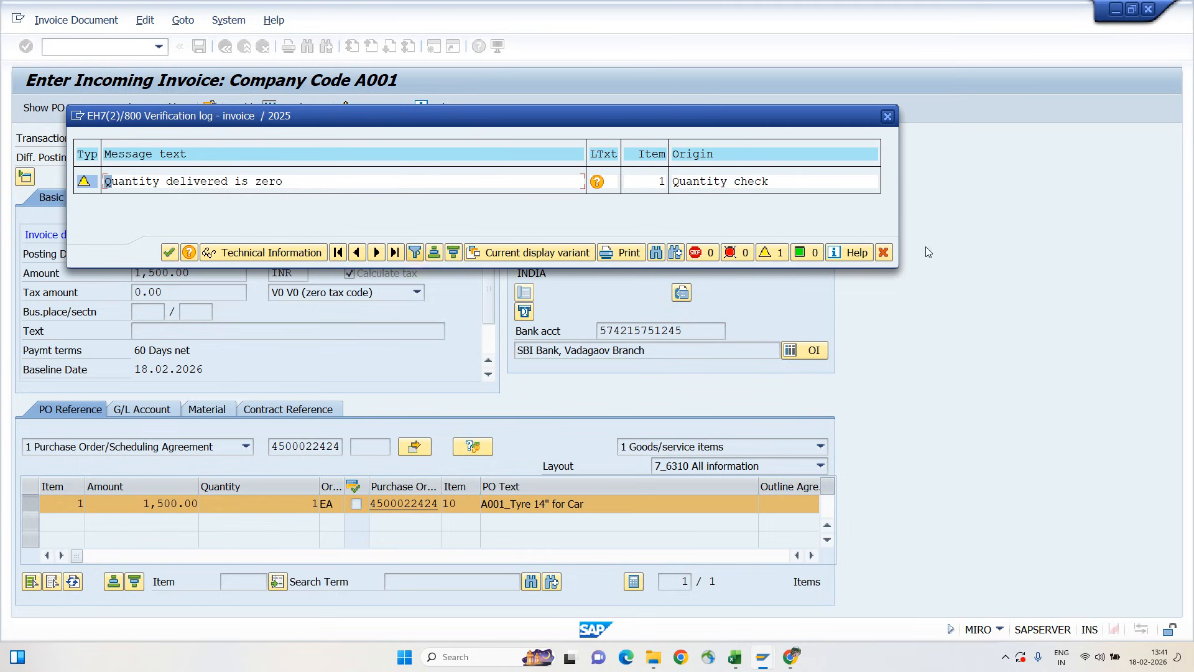
pyautogui.click(884, 253)
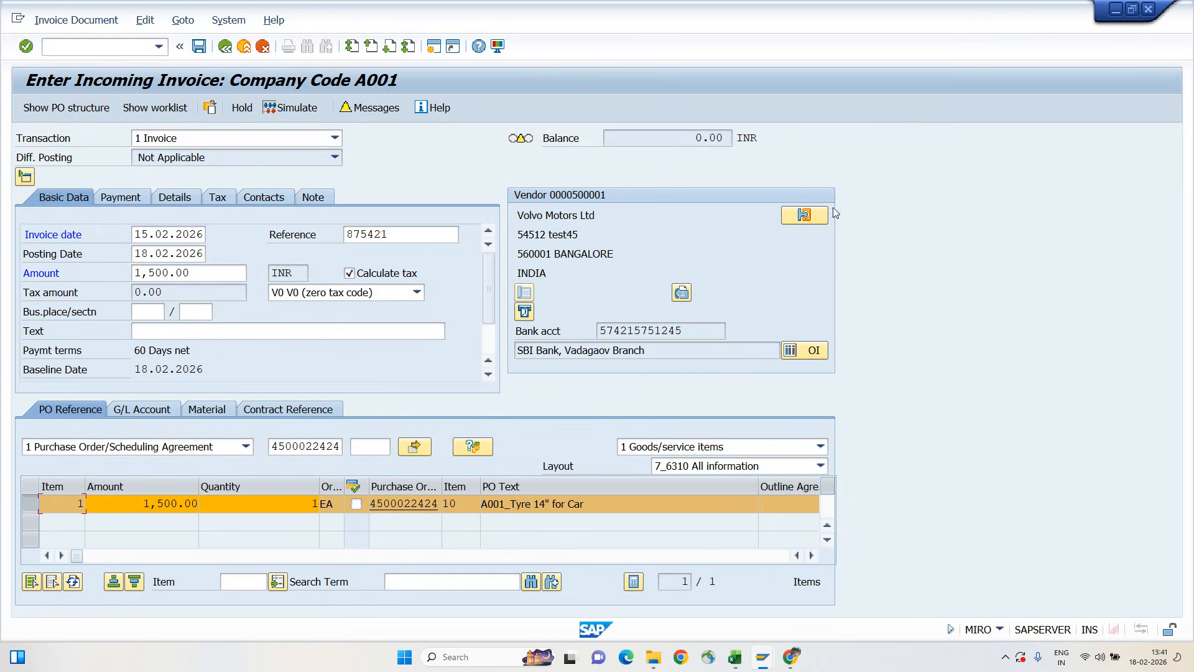
# Post the incoming invoice and display the posted invoice document
pyautogui.click(199, 47)
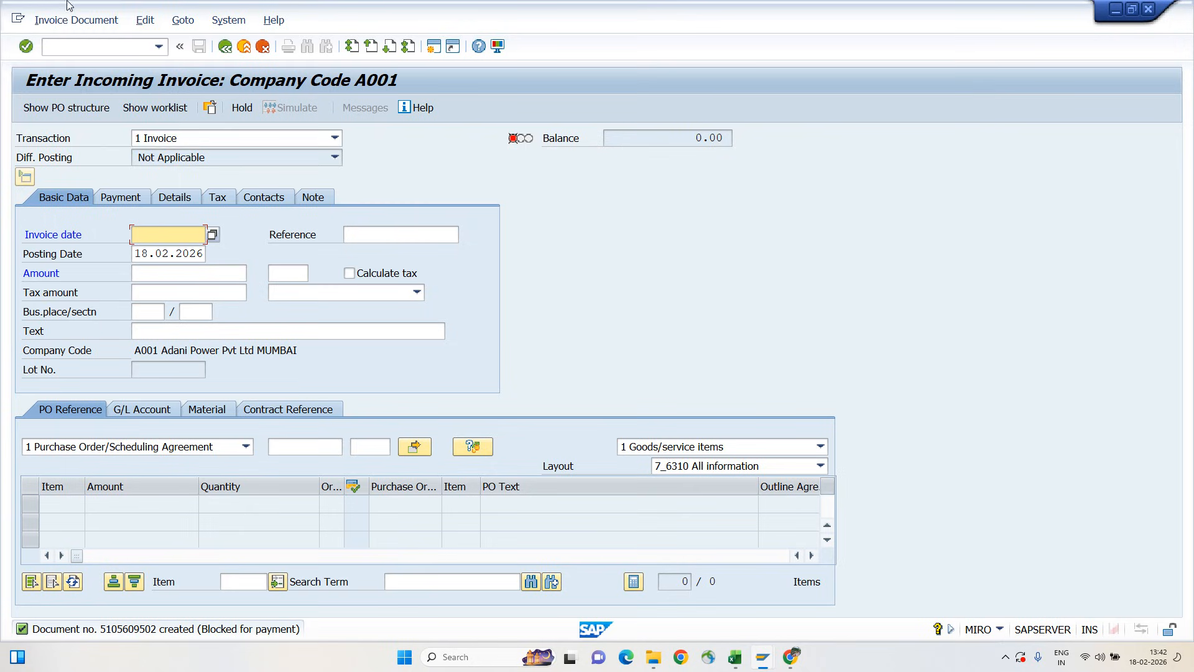
pyautogui.click(75, 20)
pyautogui.click(62, 41)
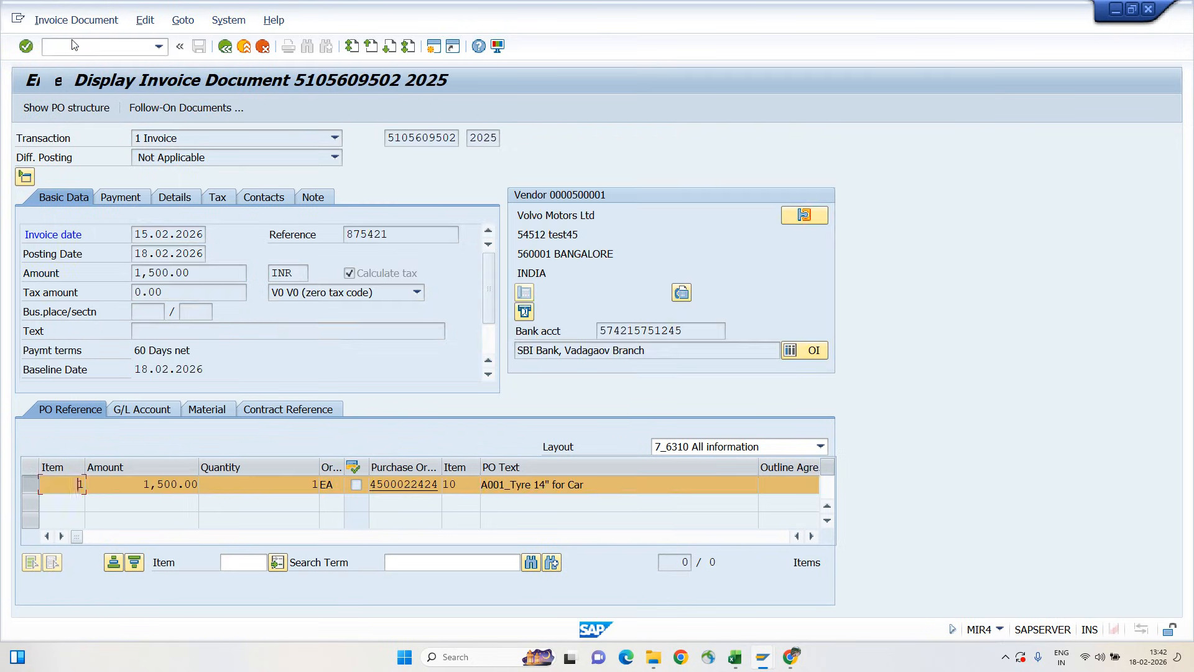
# Examine the payment block field and its available options in the posted invoice's payment data
pyautogui.click(120, 199)
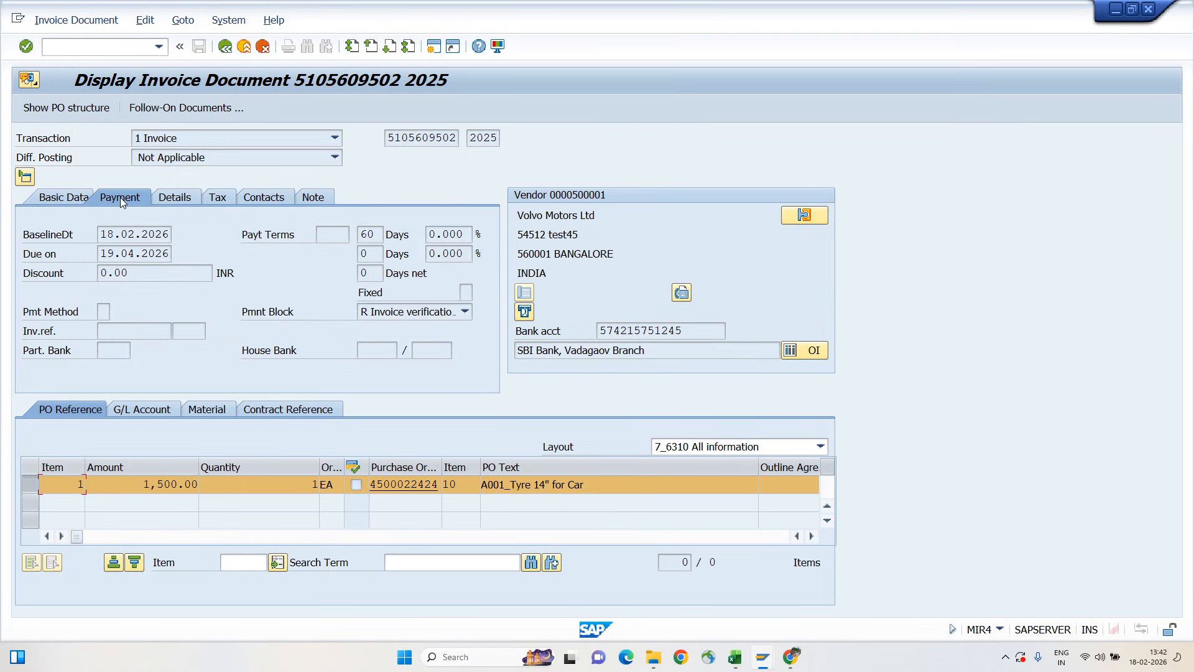
pyautogui.click(312, 321)
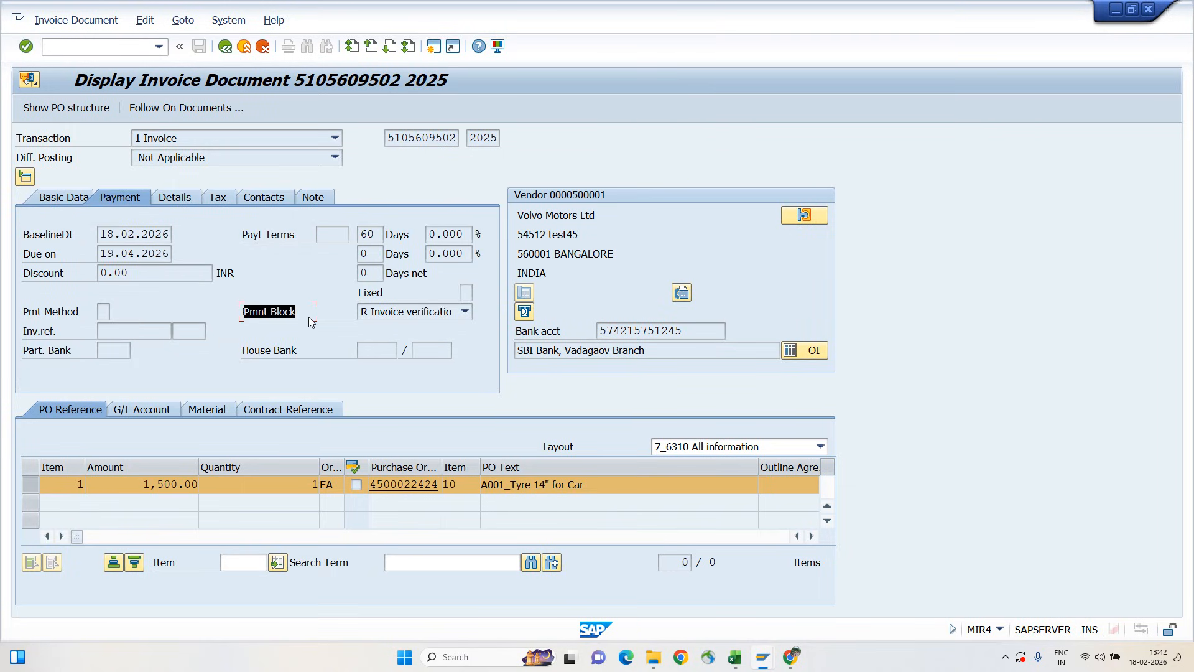
pyautogui.click(465, 311)
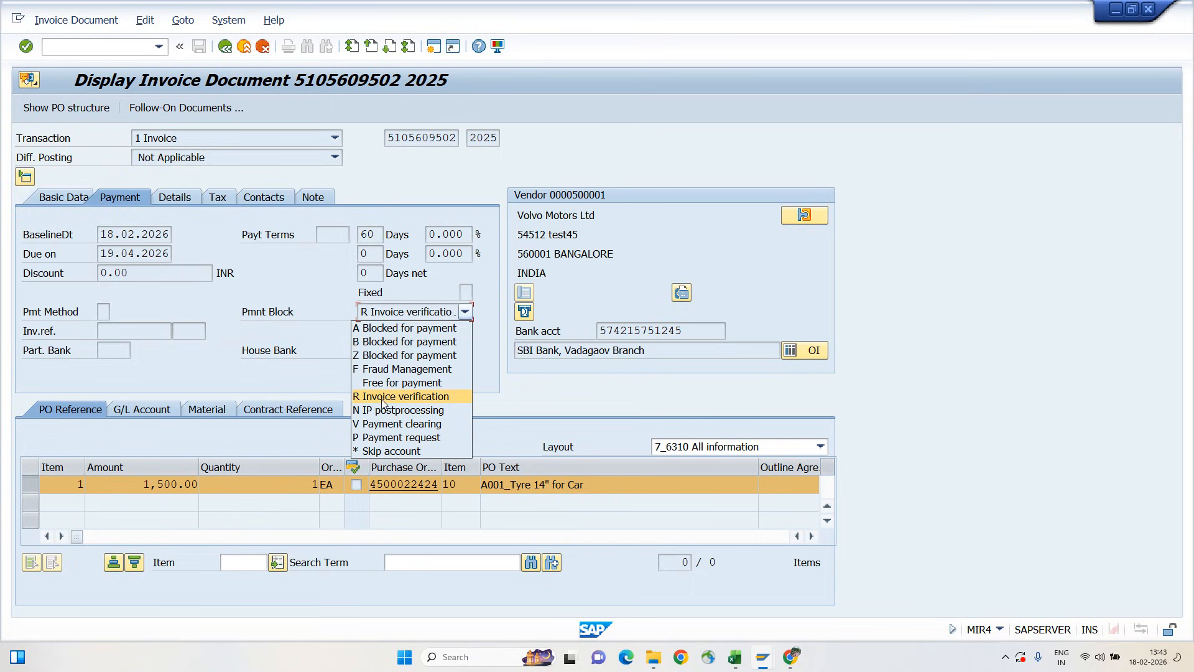
pyautogui.click(543, 399)
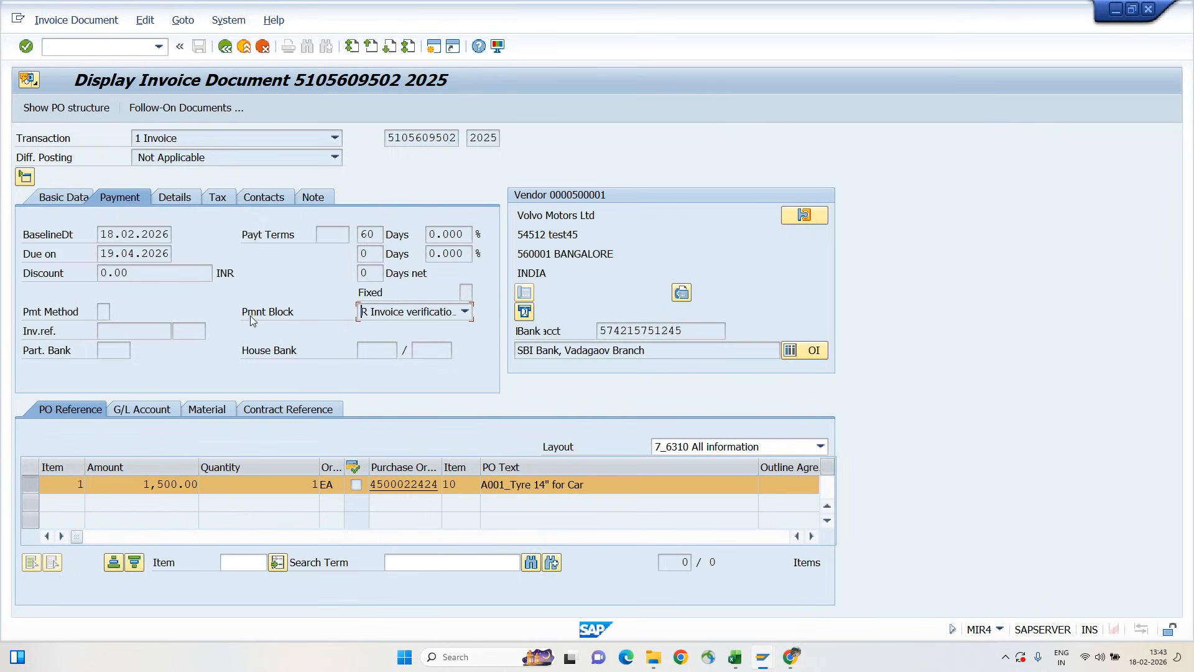
pyautogui.click(301, 319)
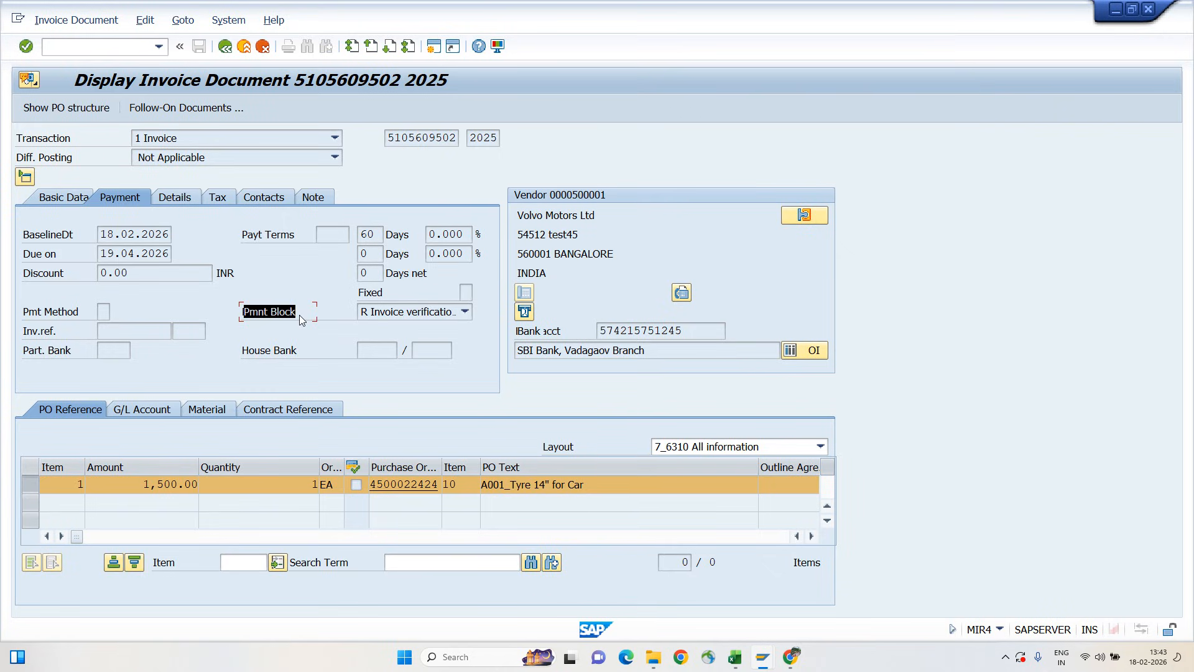
pyautogui.click(300, 319)
pyautogui.click(390, 318)
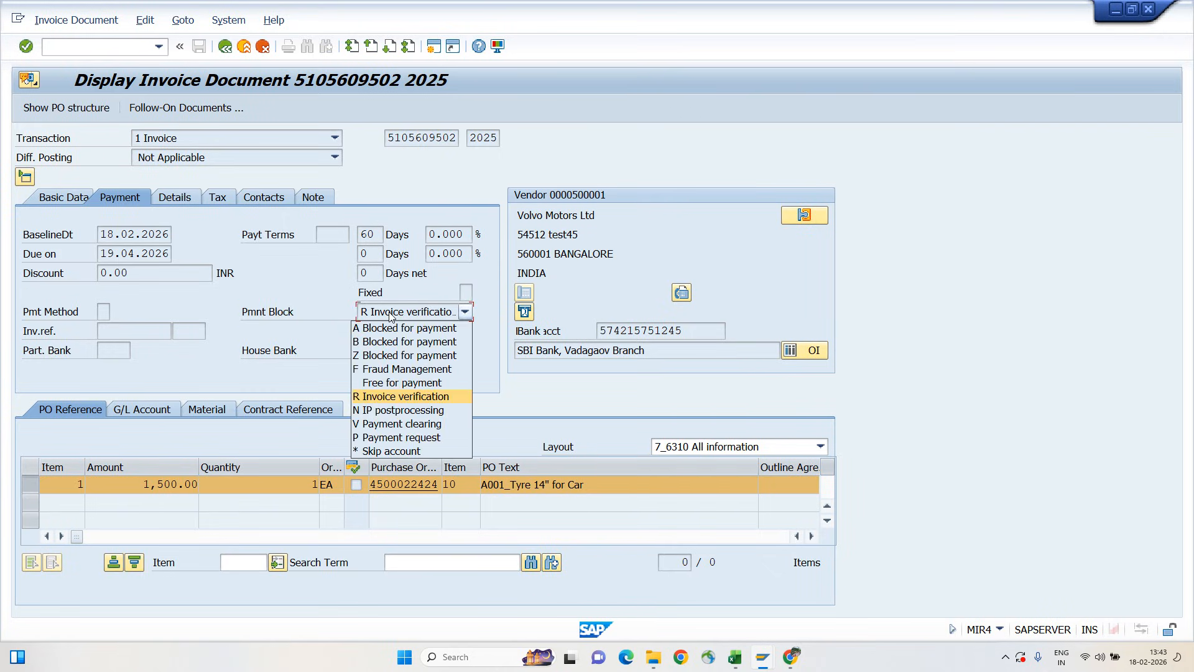
pyautogui.click(390, 318)
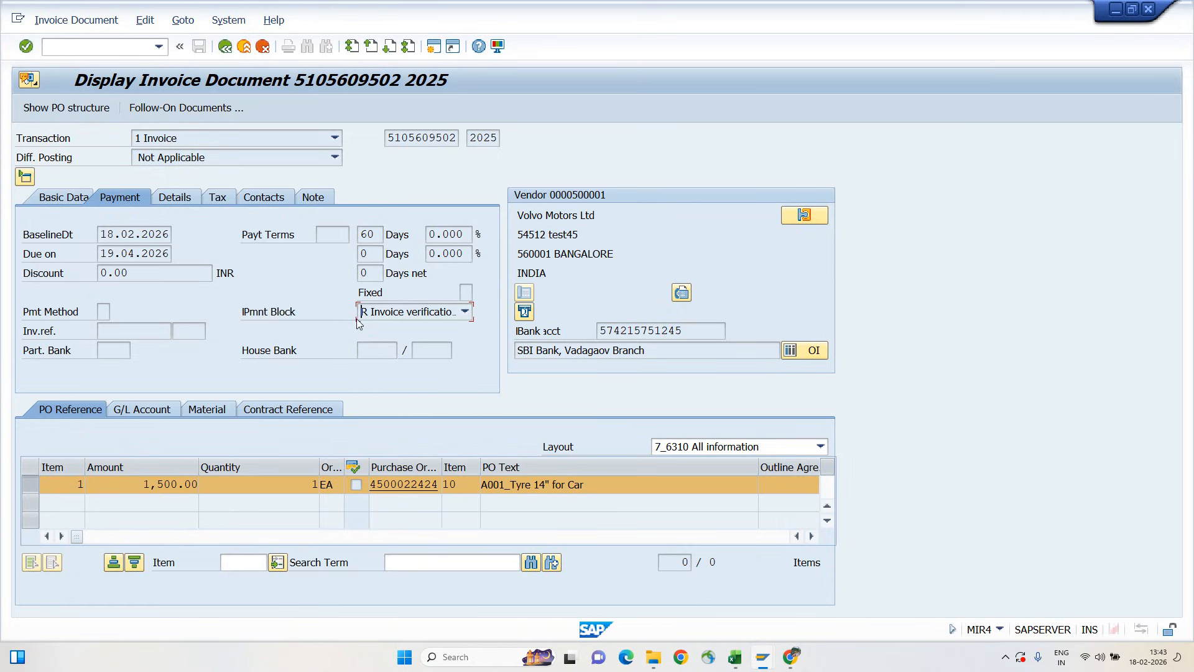
pyautogui.click(390, 317)
pyautogui.click(391, 317)
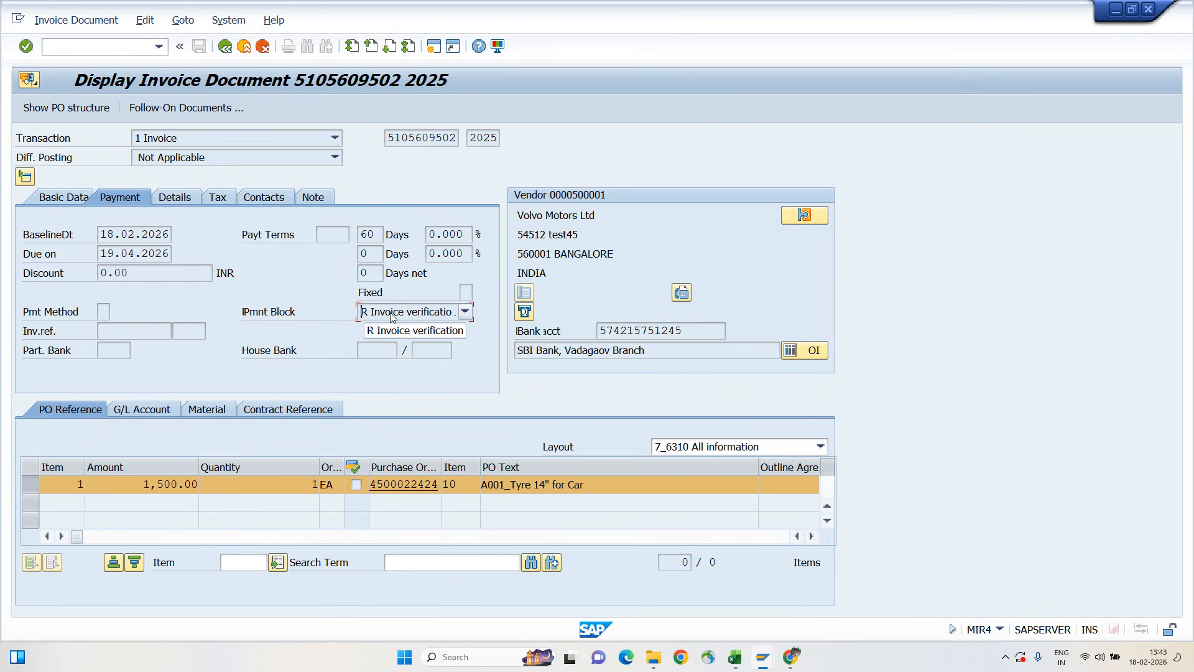
# Create a new SAP session and open transaction MRBR to release blocked invoices
pyautogui.click(436, 50)
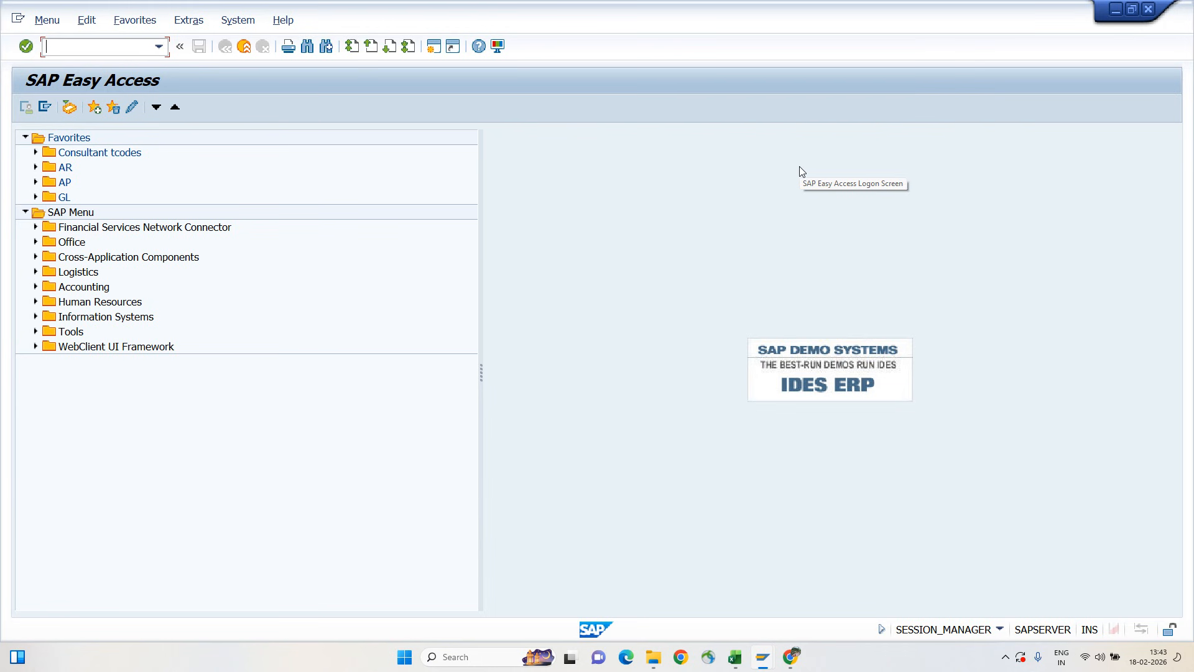
pyautogui.hotkey('alt', 'Tab')
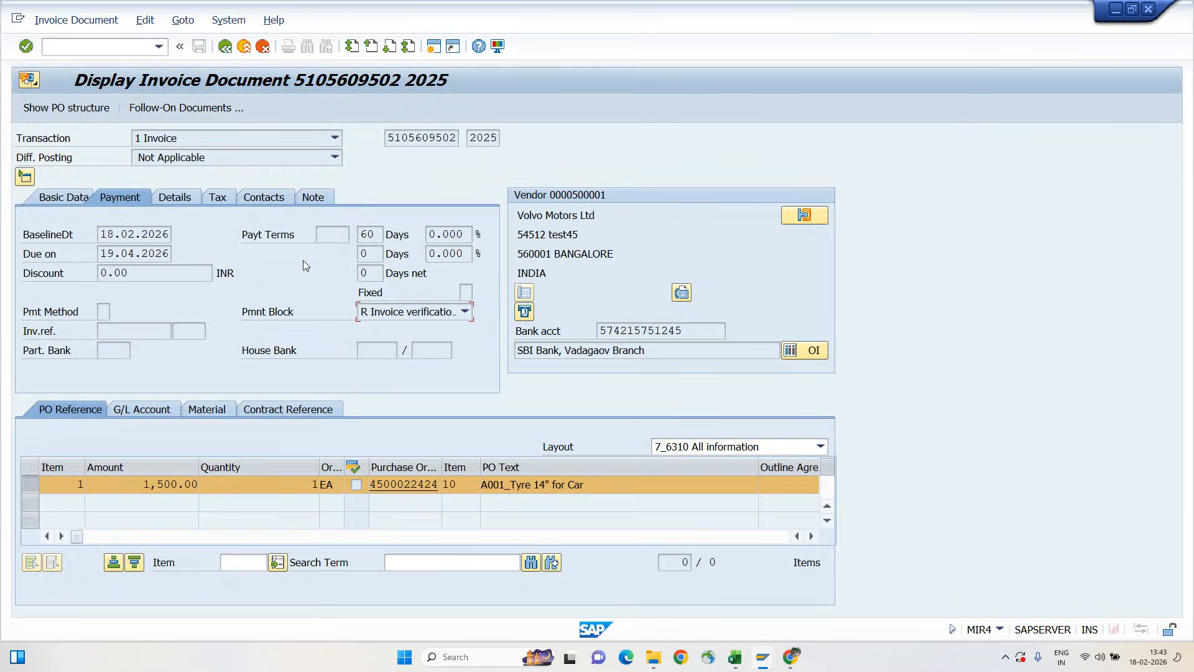
pyautogui.hotkey('alt', 'Tab')
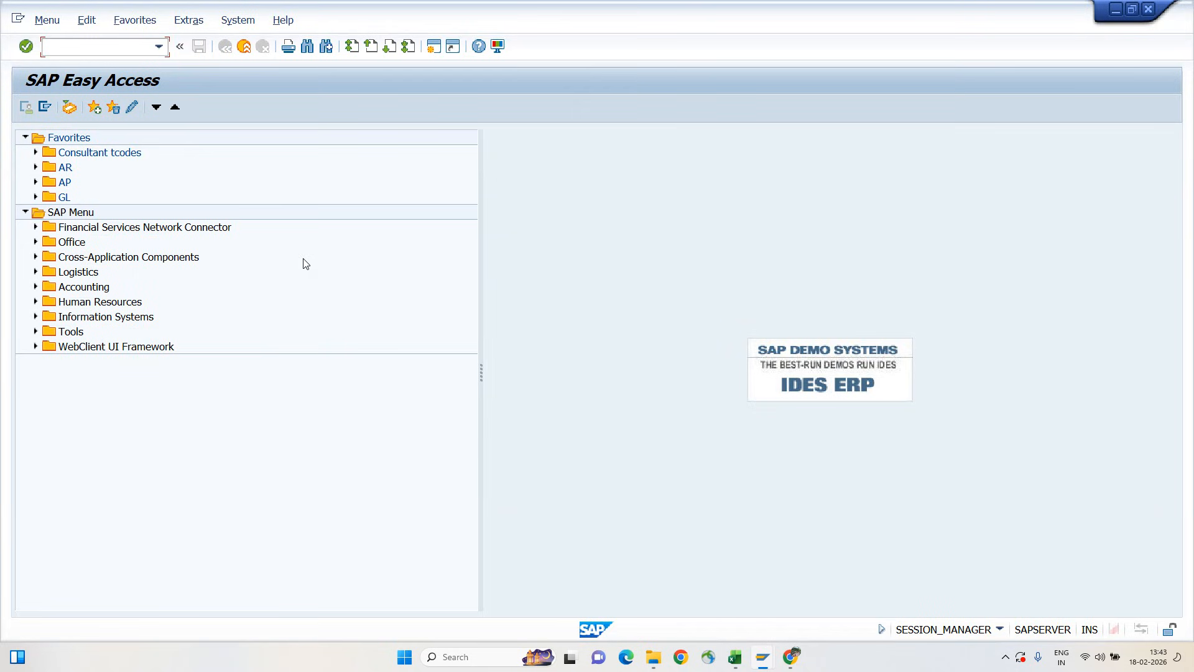
pyautogui.write('MRBR')
pyautogui.press('Return')
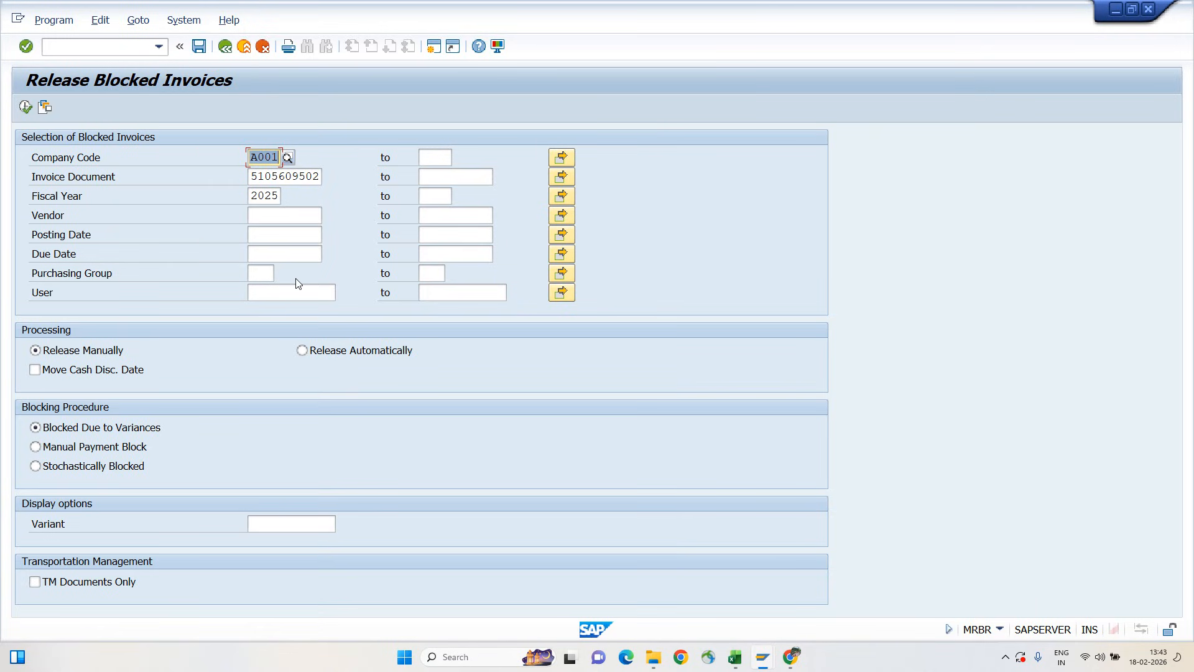
# Examine the invoice document number in the selection of blocked invoices
pyautogui.press('Tab')
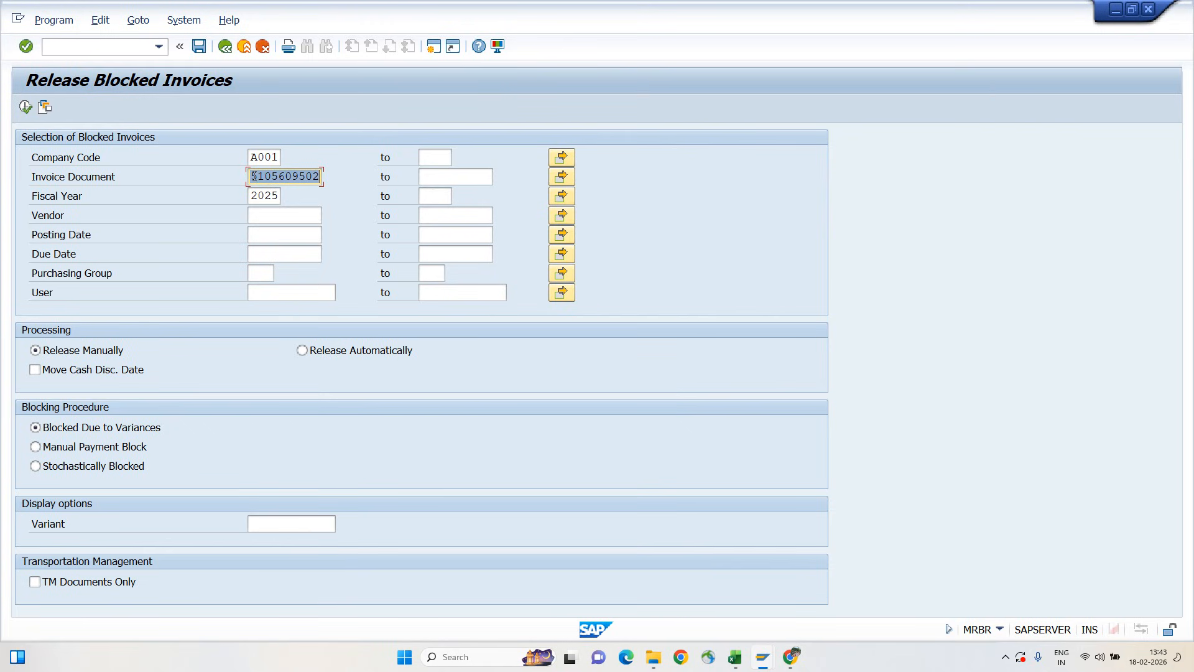
pyautogui.moveTo(253, 176); pyautogui.dragTo(321, 177)
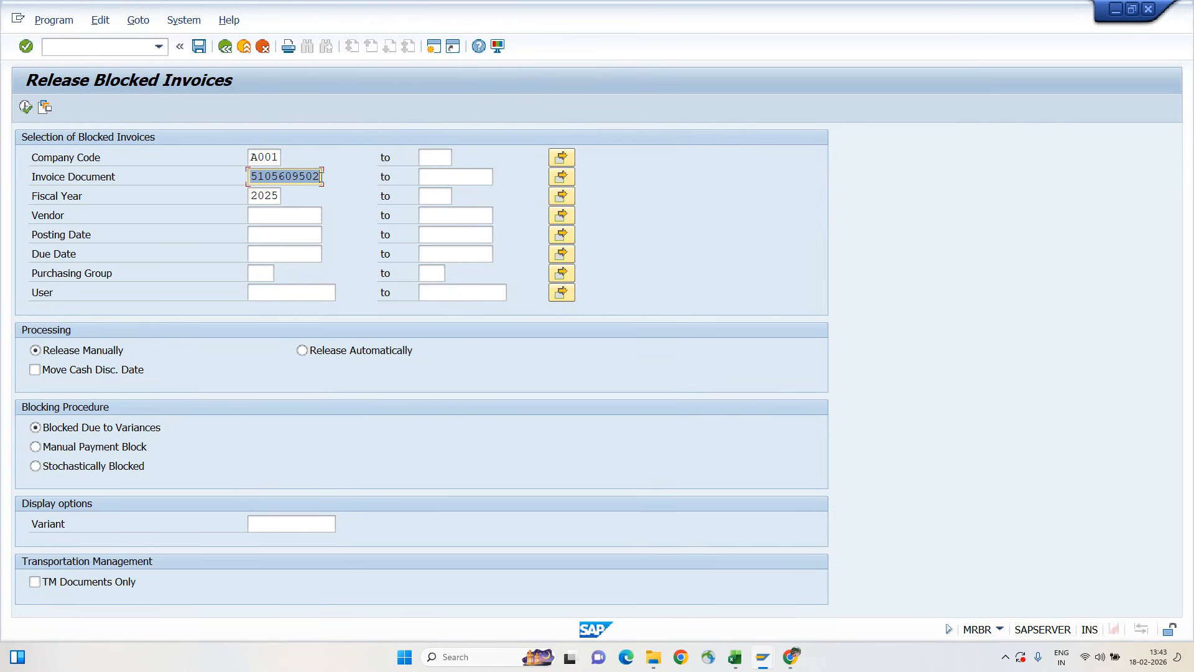
pyautogui.click(321, 176)
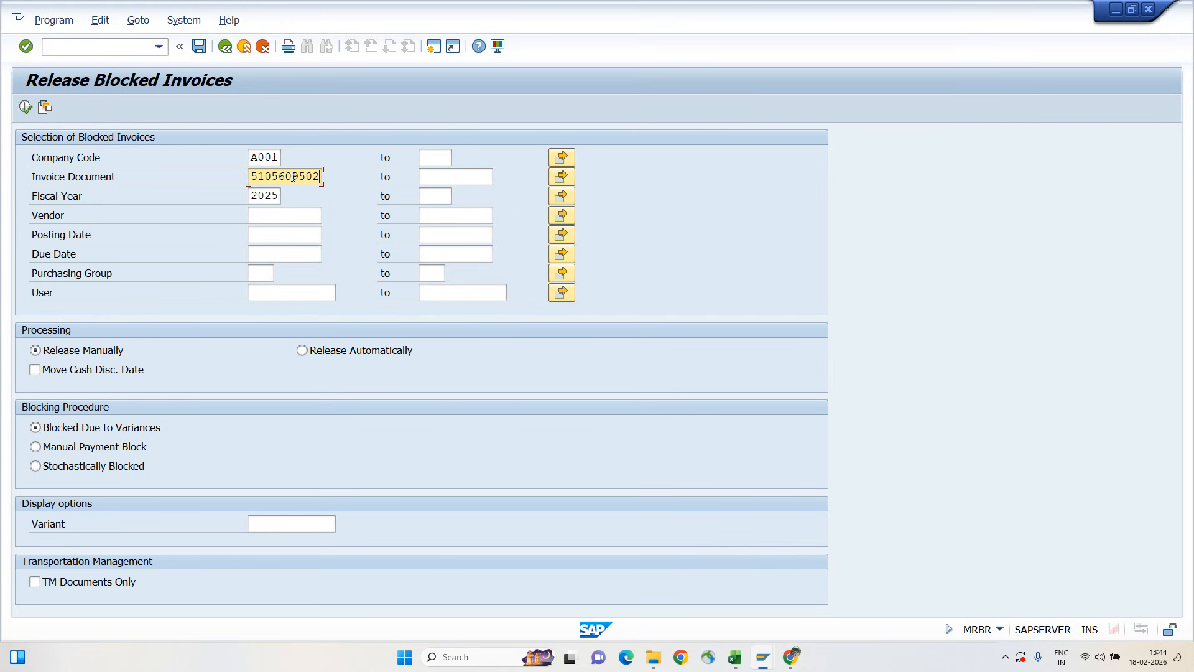
pyautogui.hotkey('alt', 'Tab')
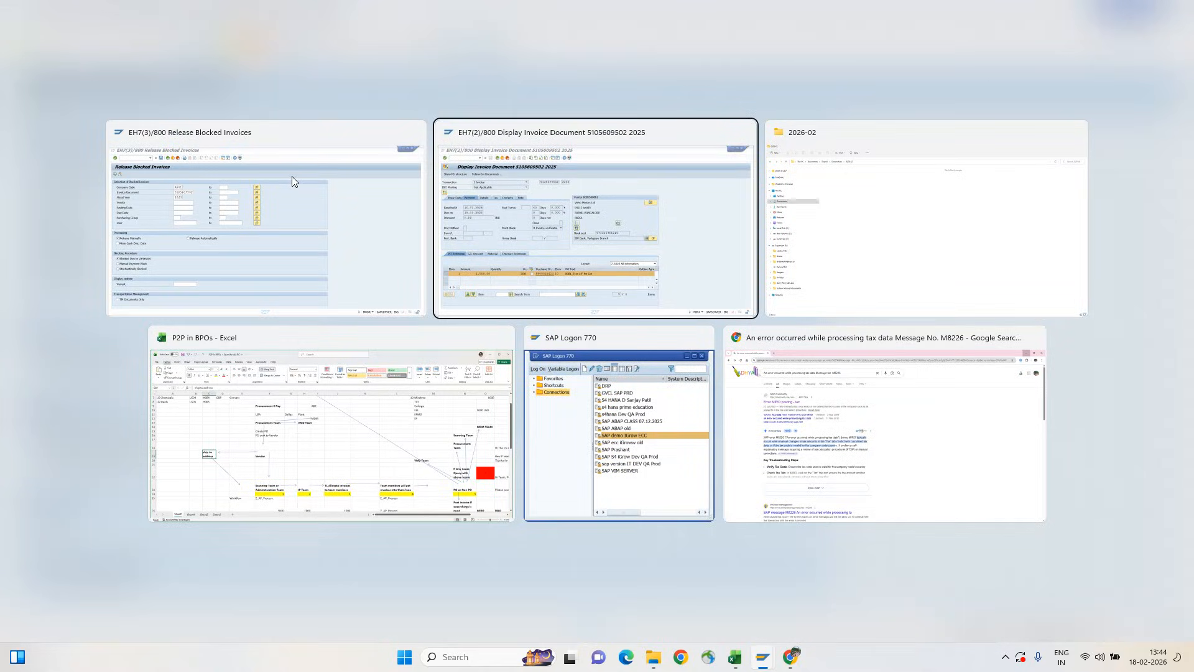
pyautogui.click(292, 177)
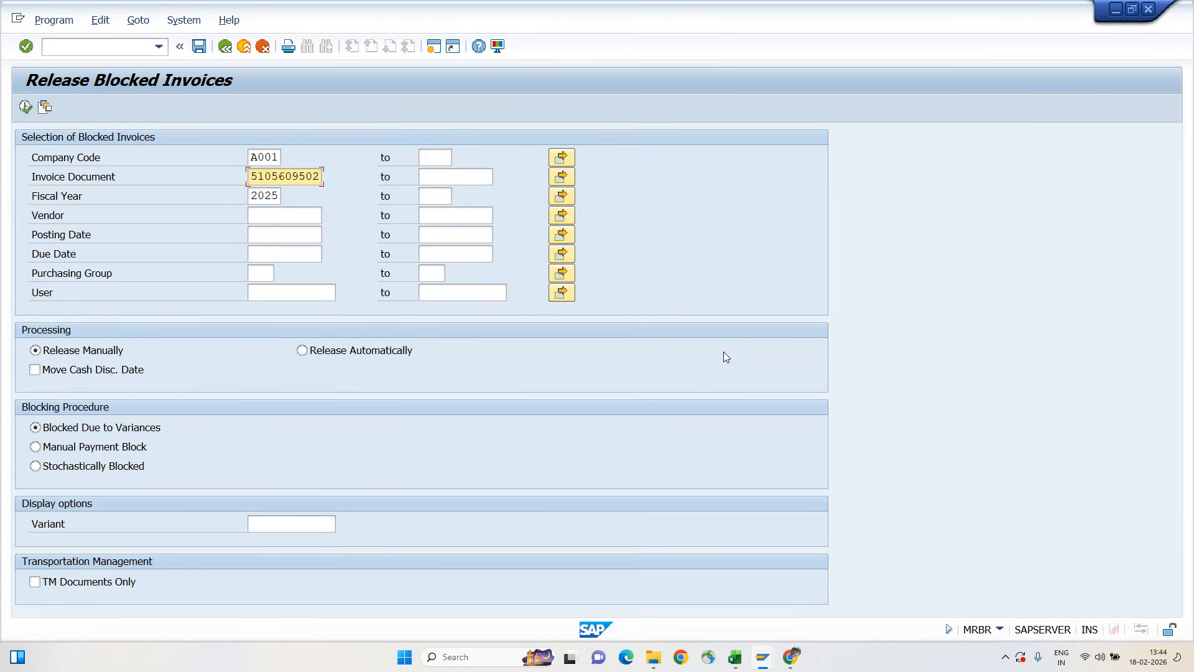
# Leave the blocked invoice release screen without executing it and open the goods receipt transaction MIGO
pyautogui.press('F3')
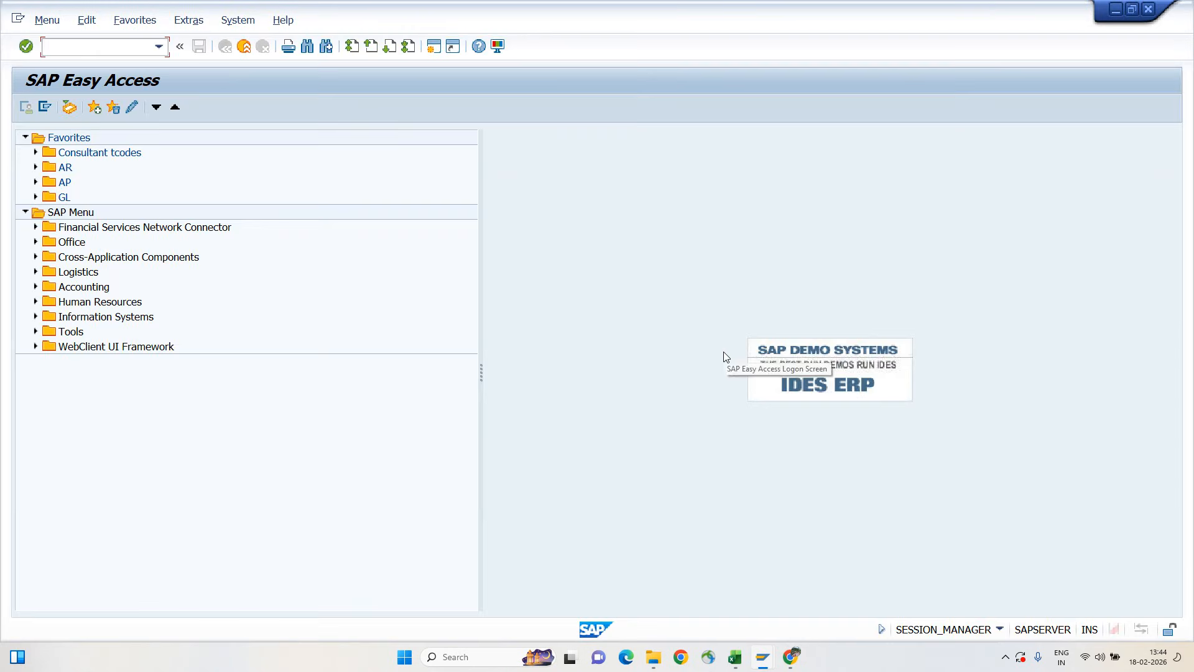
pyautogui.write('migo')
pyautogui.press('Return')
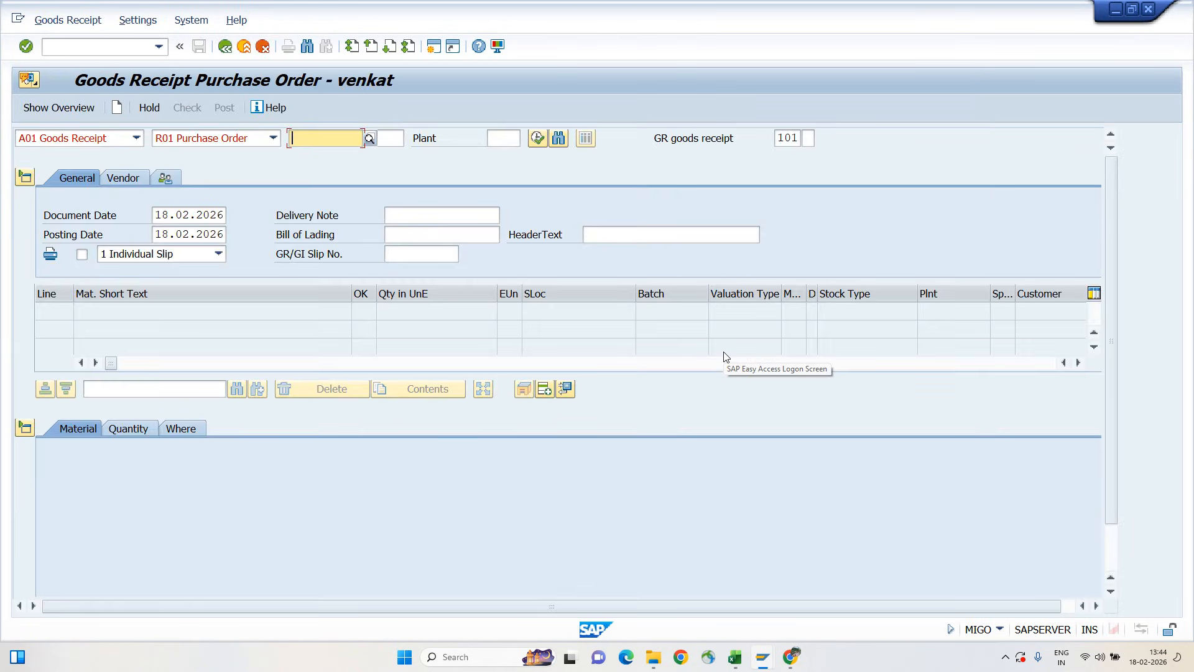
# Load the purchase order into the goods receipt using the order number from the displayed invoice's item line
pyautogui.hotkey('alt', 'Tab')
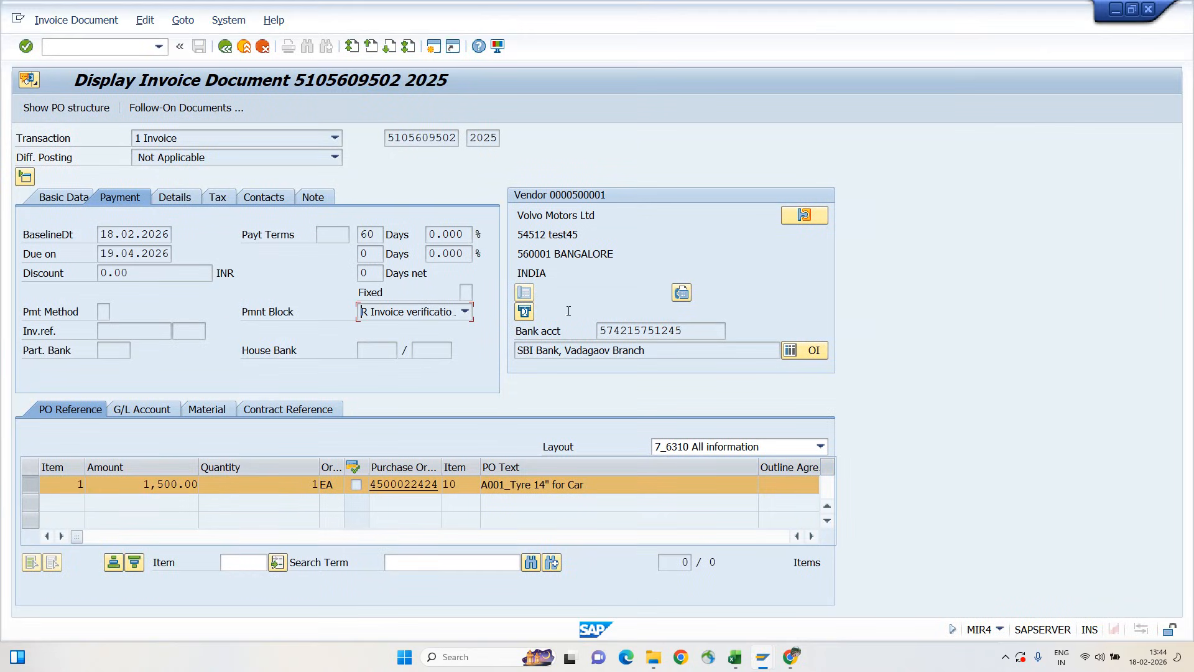
pyautogui.moveTo(371, 487); pyautogui.dragTo(438, 487)
pyautogui.hotkey('ctrl', 'c')
pyautogui.hotkey('alt', 'Tab')
pyautogui.hotkey('ctrl', 'v')
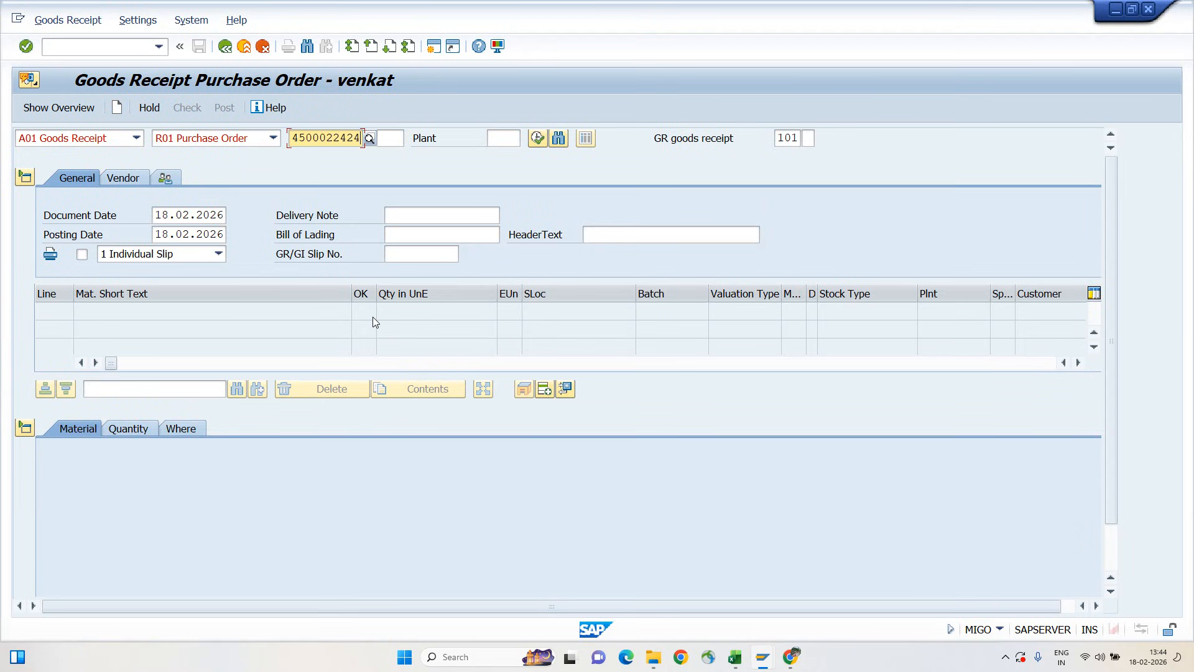
pyautogui.press('Return')
# Mark the car tyre item as OK after reviewing its quantity, and check and post the goods receipt
pyautogui.scroll(-2, 149, 476)
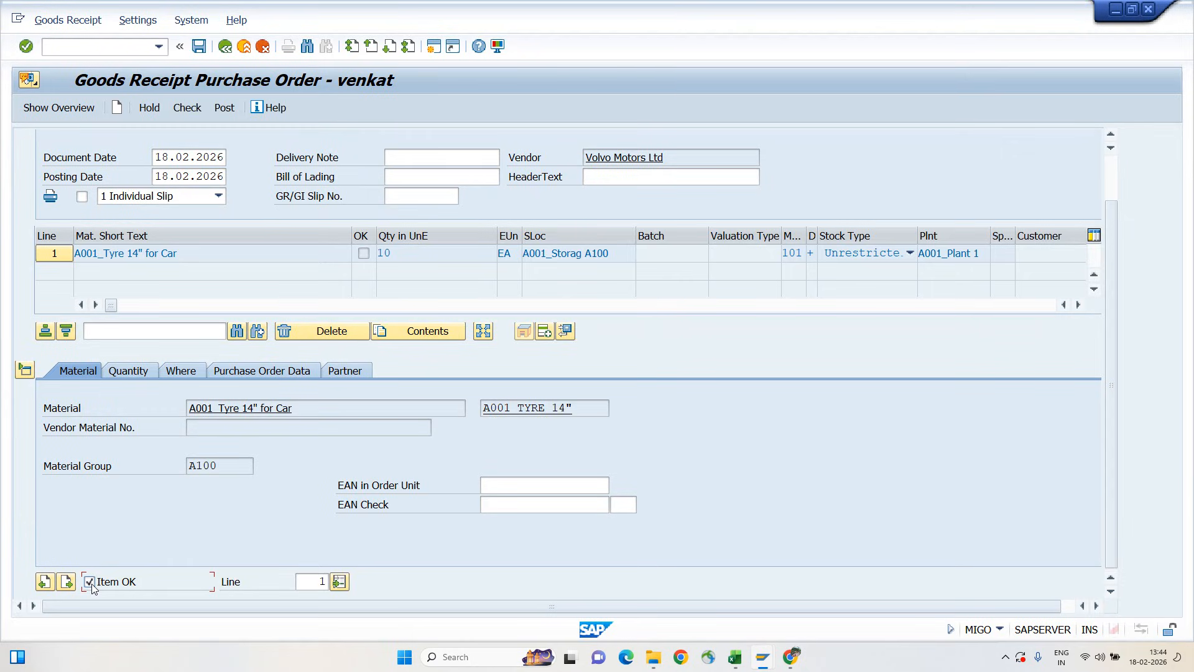
pyautogui.click(127, 371)
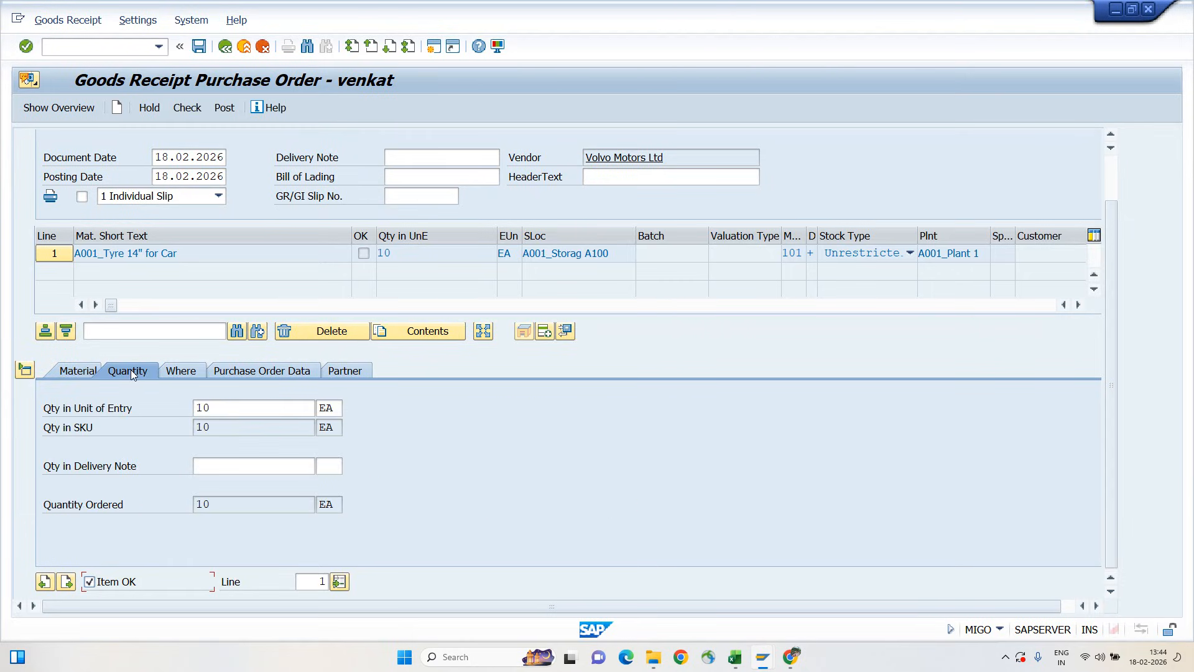
pyautogui.click(218, 415)
pyautogui.click(78, 370)
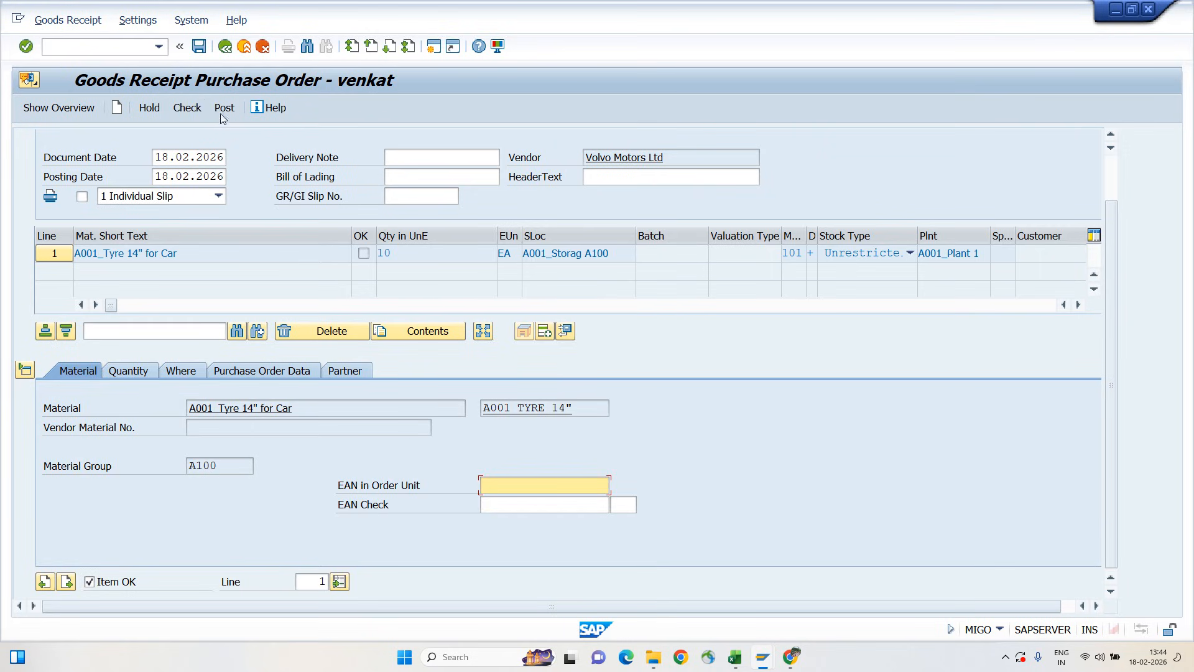
pyautogui.click(186, 109)
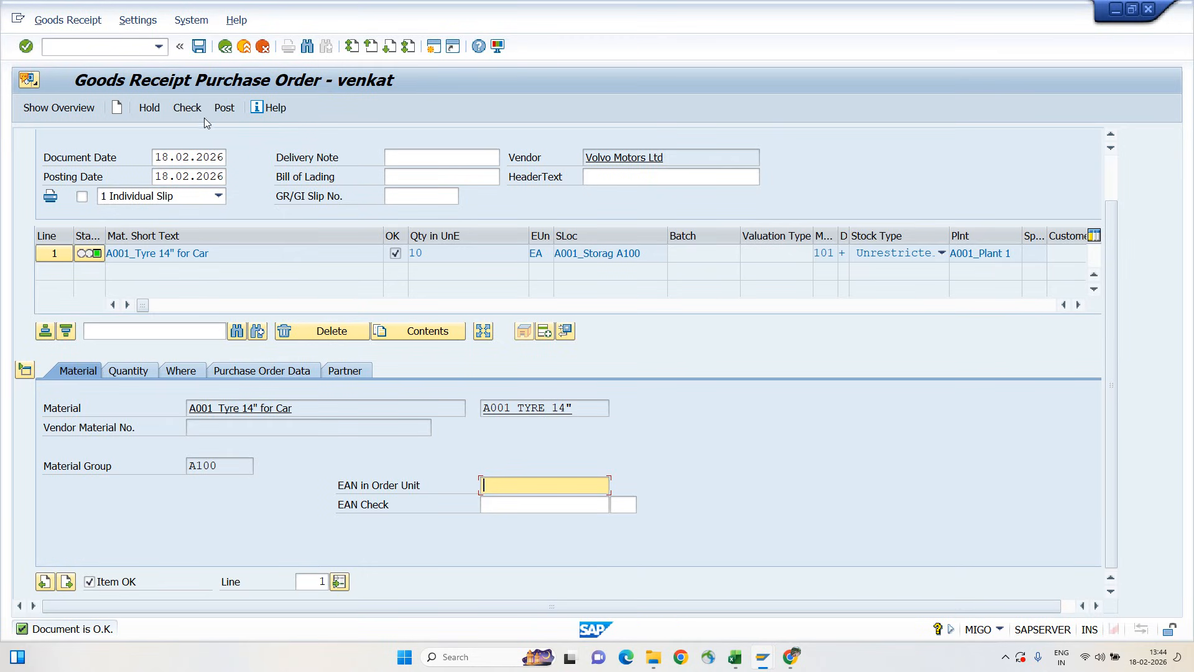
pyautogui.click(225, 108)
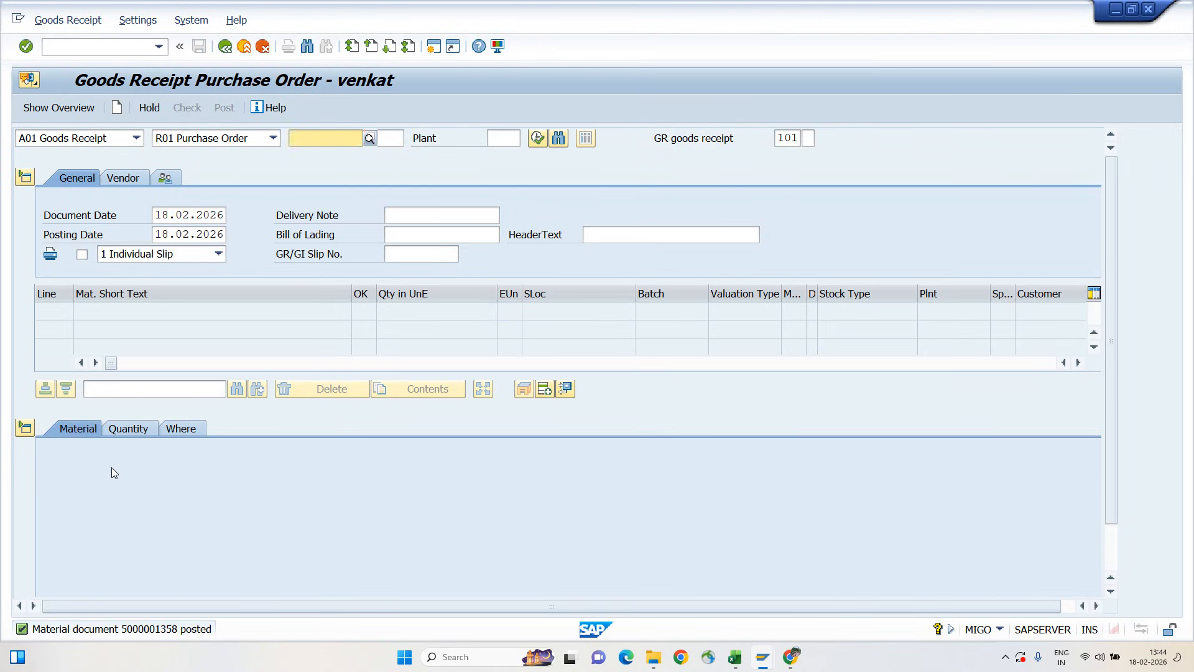
# Reload the posted vendor invoice in display mode and check the payment block in its payment data
pyautogui.hotkey('alt', 'Tab')
pyautogui.hotkey('alt', 'Tab')
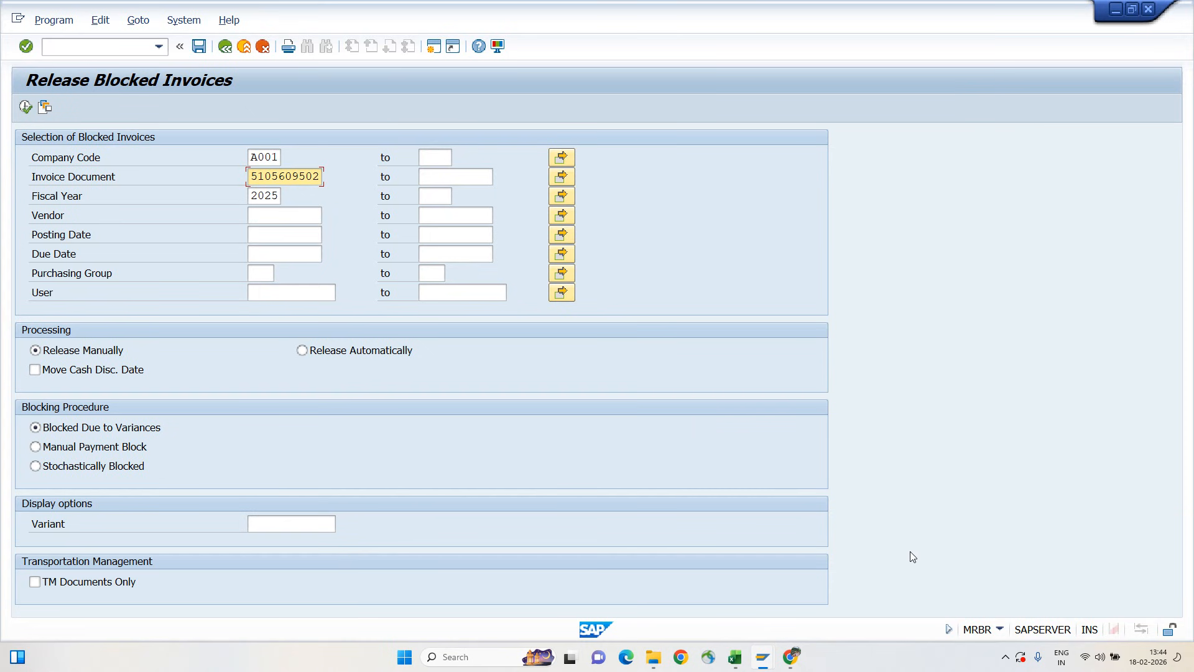
pyautogui.hotkey('alt', 'Tab')
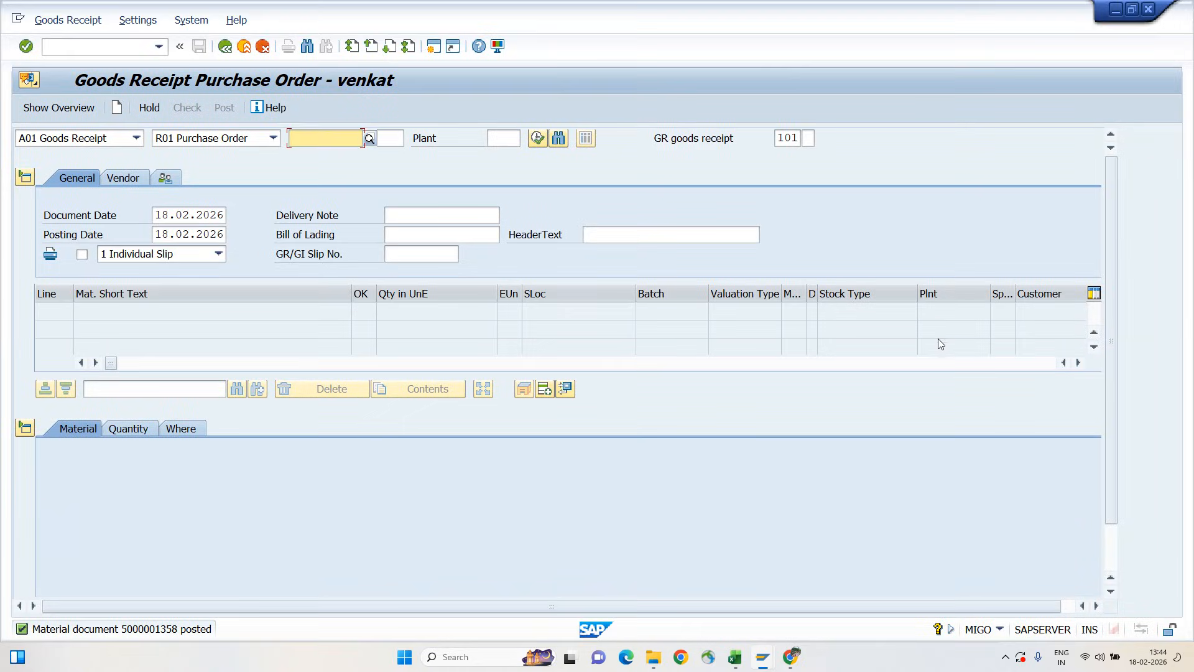
pyautogui.hotkey('alt', 'Tab')
pyautogui.hotkey('alt', 'Tab')
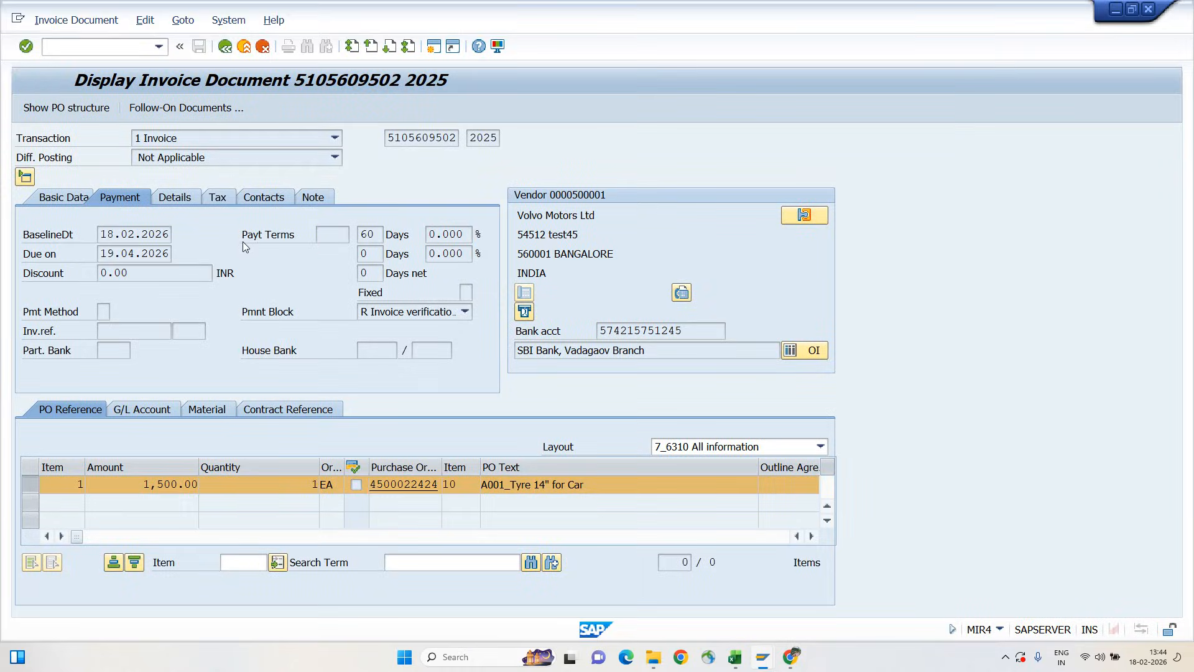
pyautogui.press('F3')
pyautogui.click(52, 20)
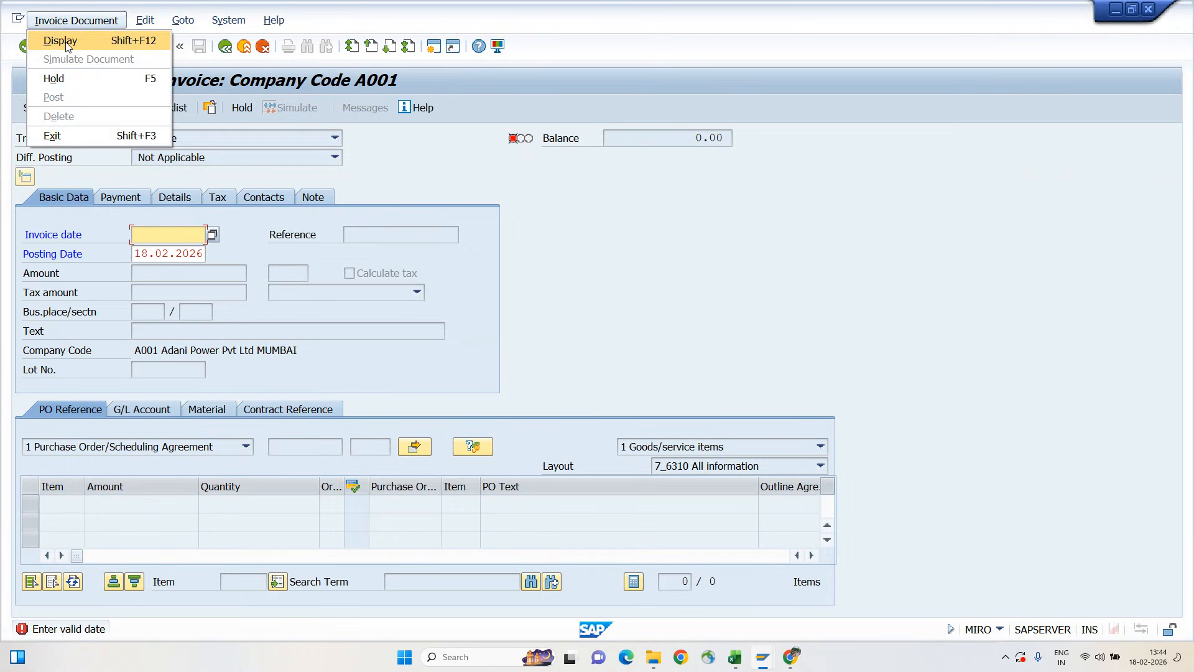
pyautogui.click(60, 41)
pyautogui.click(118, 198)
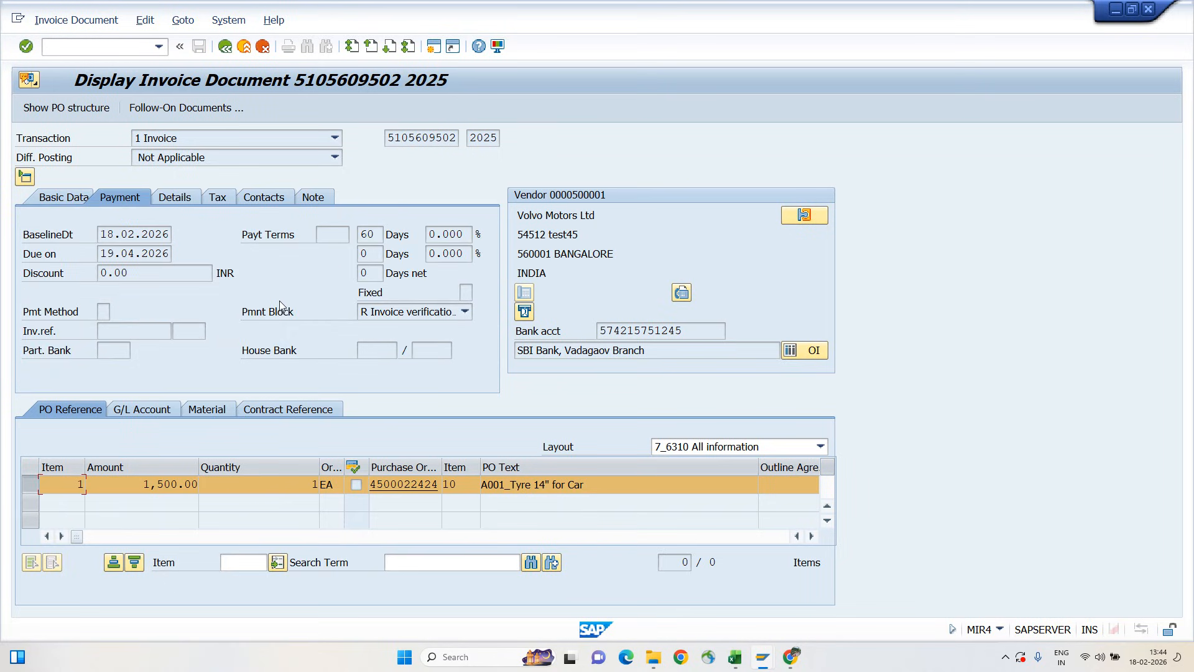
pyautogui.click(389, 313)
pyautogui.click(393, 313)
pyautogui.hotkey('alt', 'Tab')
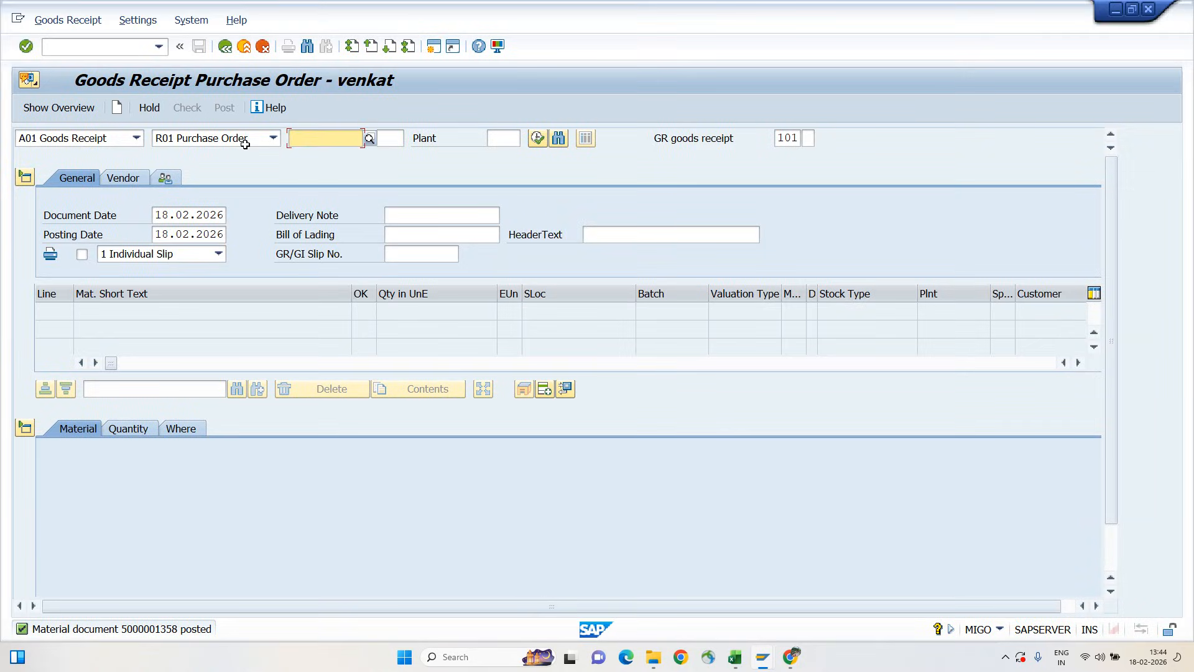
pyautogui.hotkey('alt', 'Tab')
pyautogui.hotkey('alt', 'Tab')
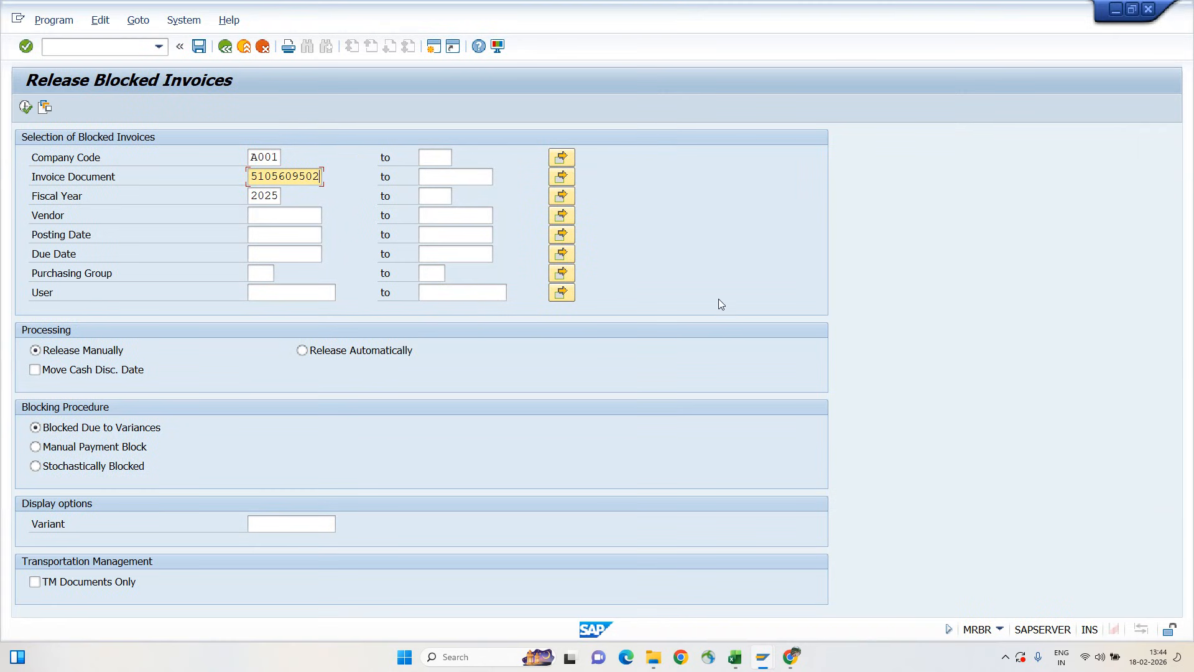
pyautogui.hotkey('alt', 'Tab')
pyautogui.hotkey('alt', 'Tab')
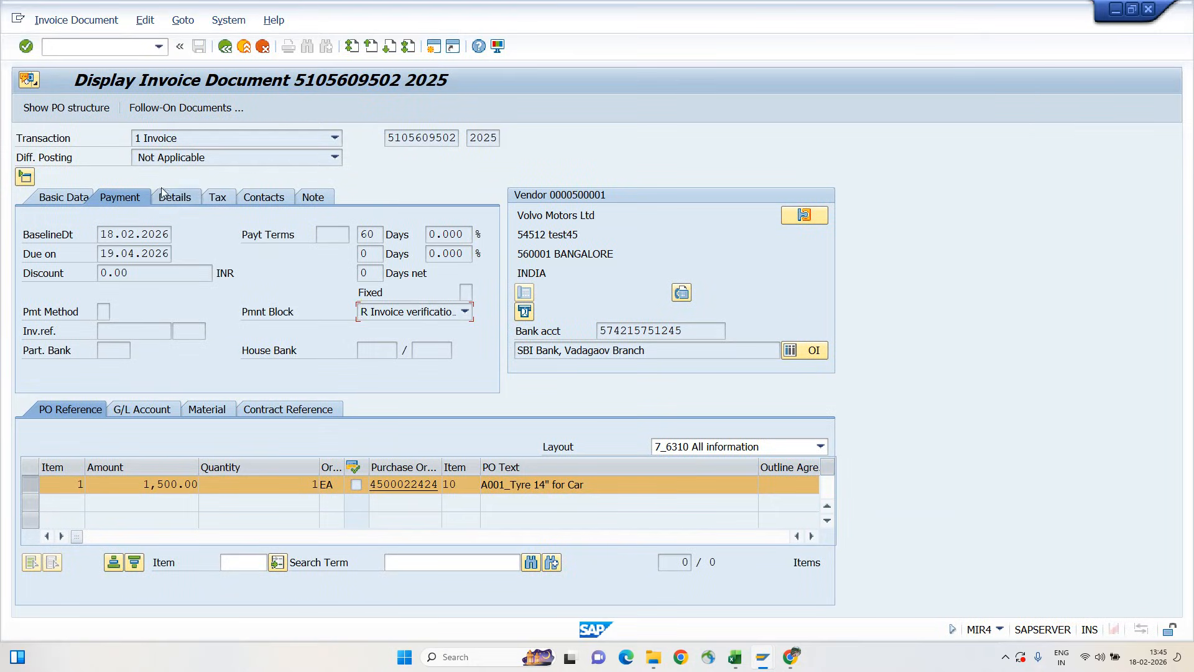
# Open the invoice's follow-on accounting document and display its Volvo Motors Ltd vendor line item
pyautogui.click(392, 135)
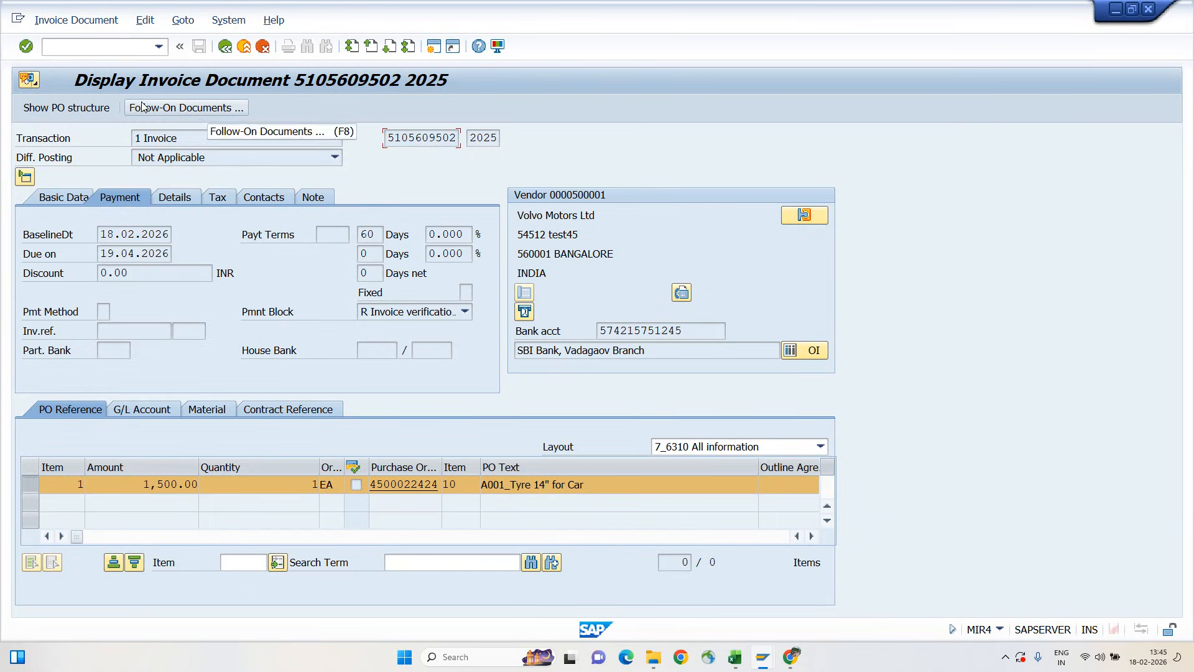
pyautogui.click(195, 109)
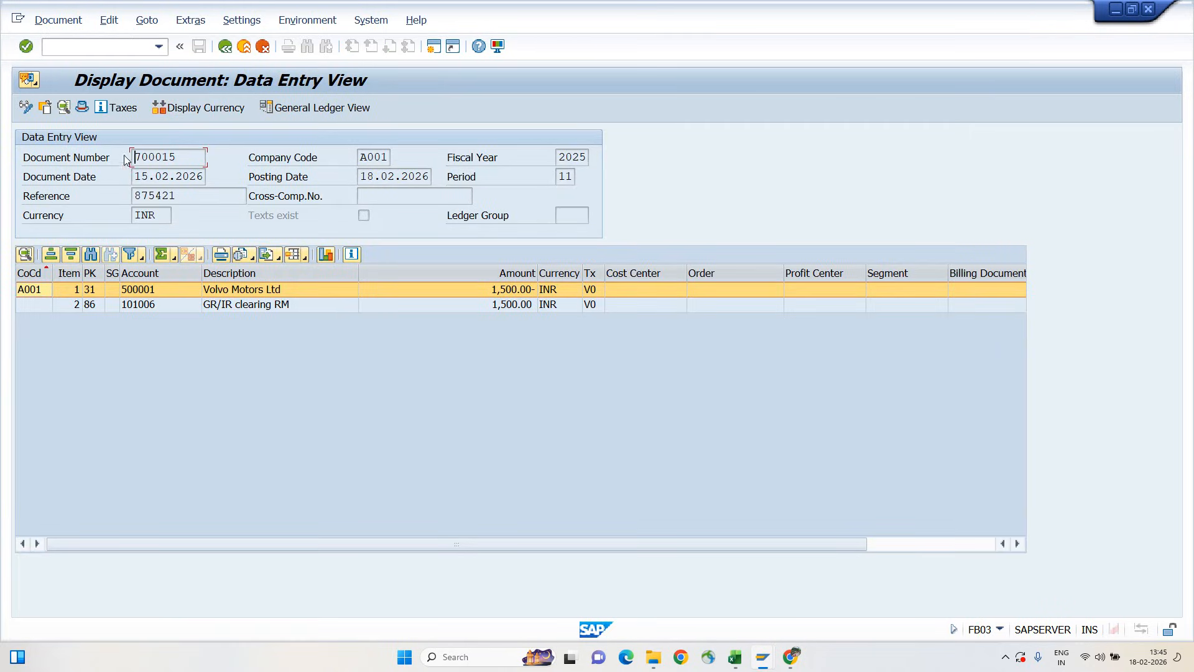
pyautogui.moveTo(135, 157); pyautogui.dragTo(215, 162)
pyautogui.click(215, 161)
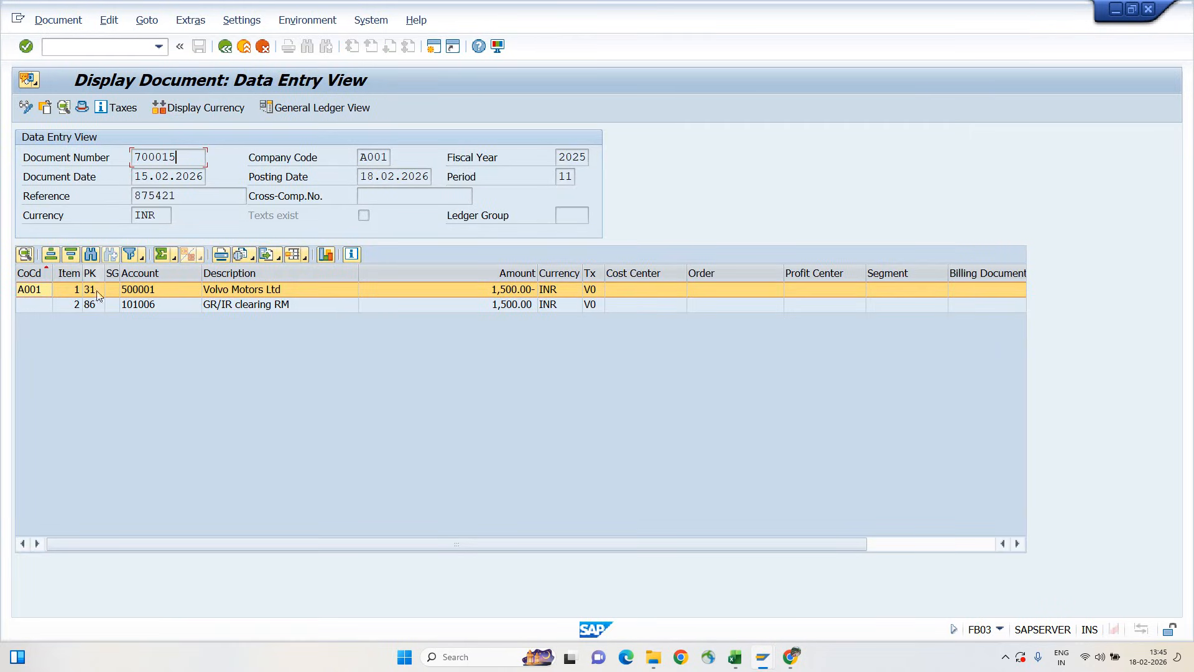
pyautogui.doubleClick(141, 289)
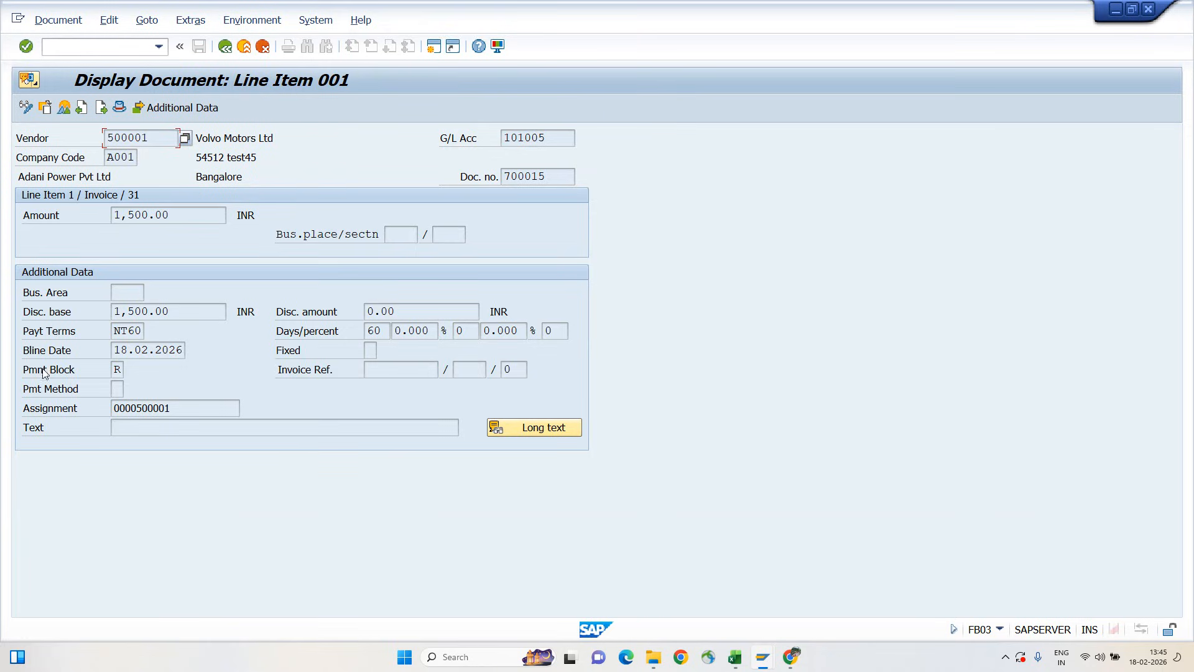
# Look up the meaning of payment block key R on the vendor line item and return to the displayed invoice
pyautogui.moveTo(23, 370); pyautogui.dragTo(123, 372)
pyautogui.click(129, 373)
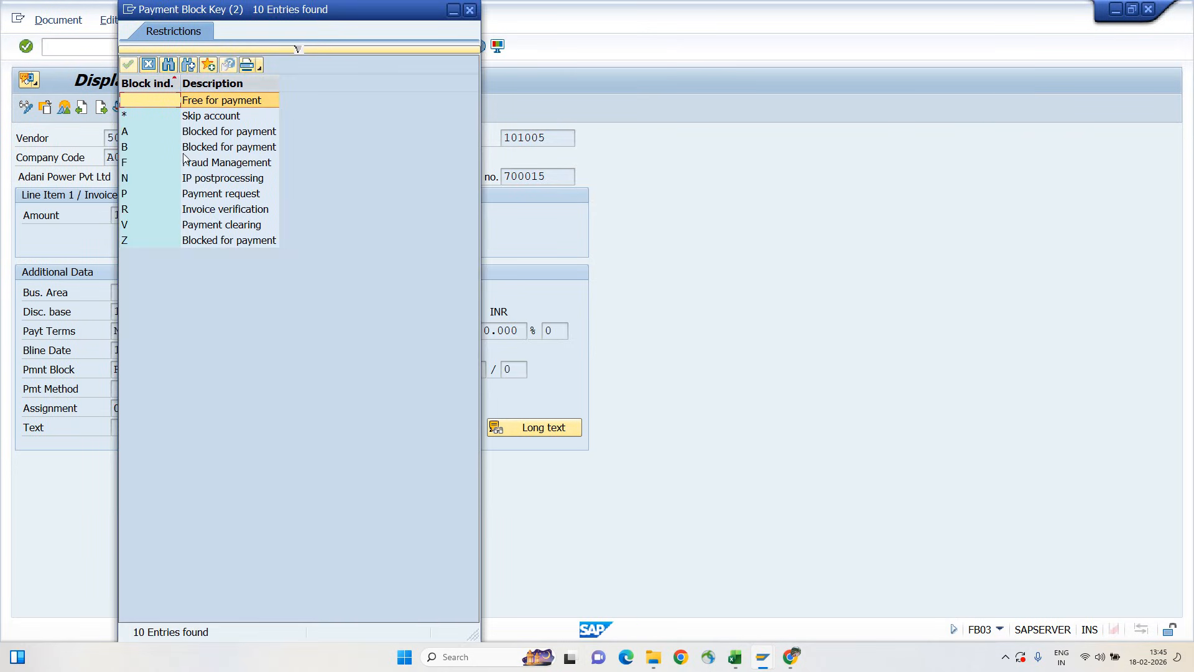
pyautogui.click(206, 209)
pyautogui.doubleClick(206, 209)
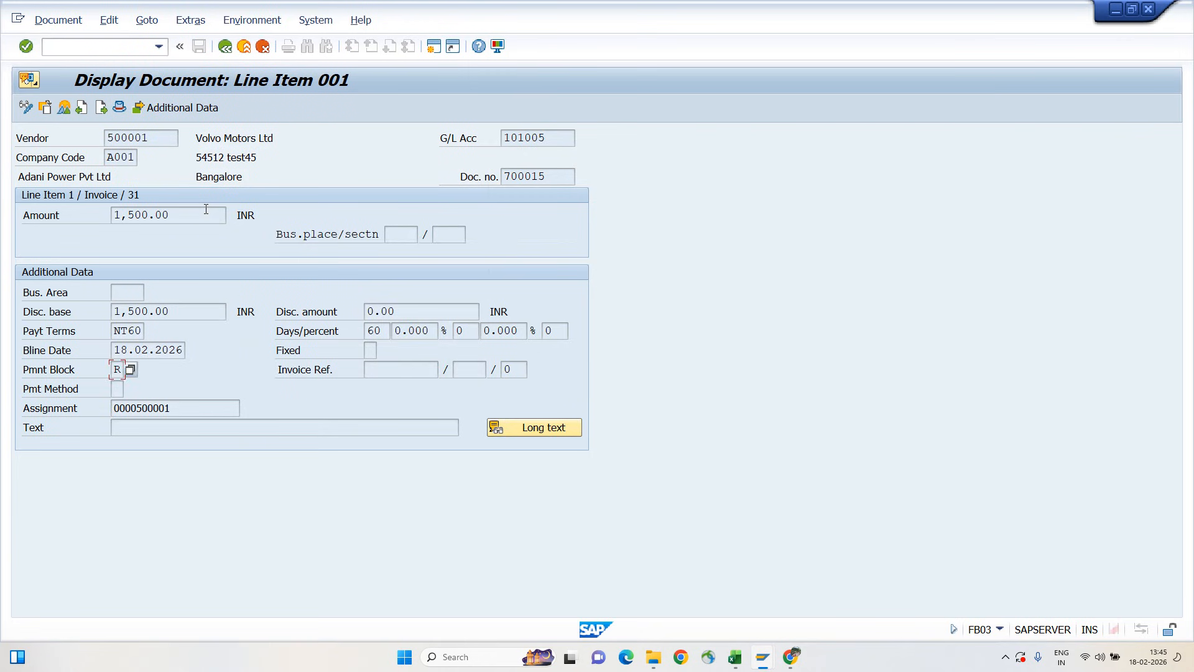
pyautogui.press('F3')
pyautogui.press('F3')
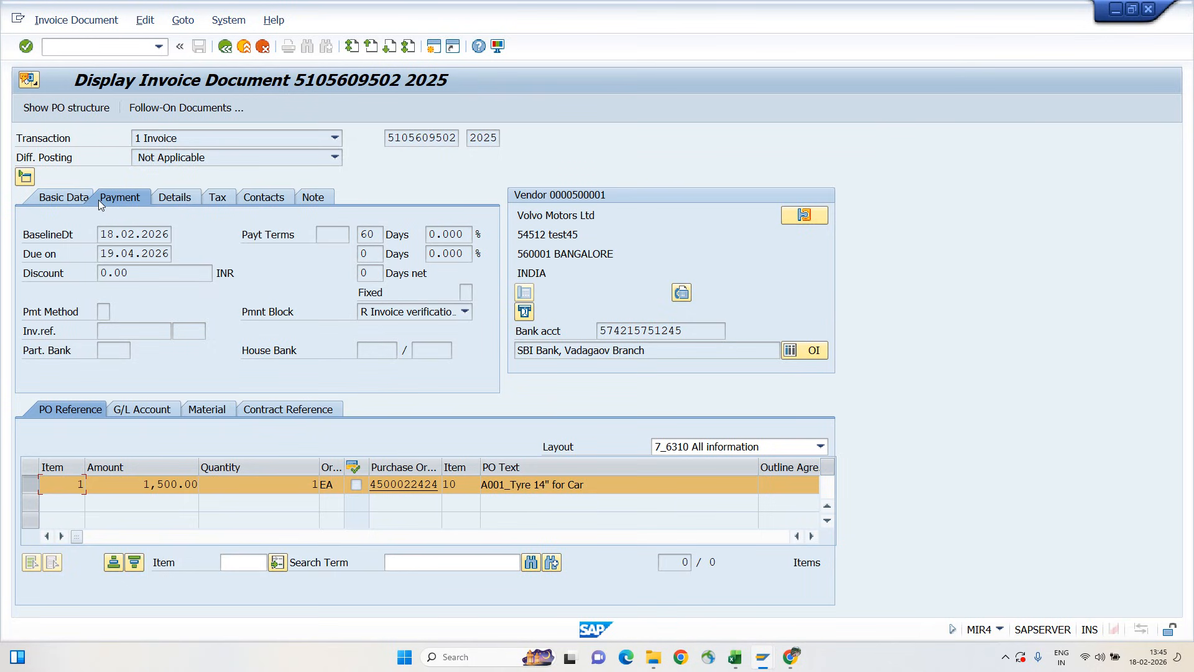
# Review the company code, invoice document, fiscal year and vendor criteria for blocked invoices, comparing the document number with the displayed invoice
pyautogui.hotkey('alt', 'Tab')
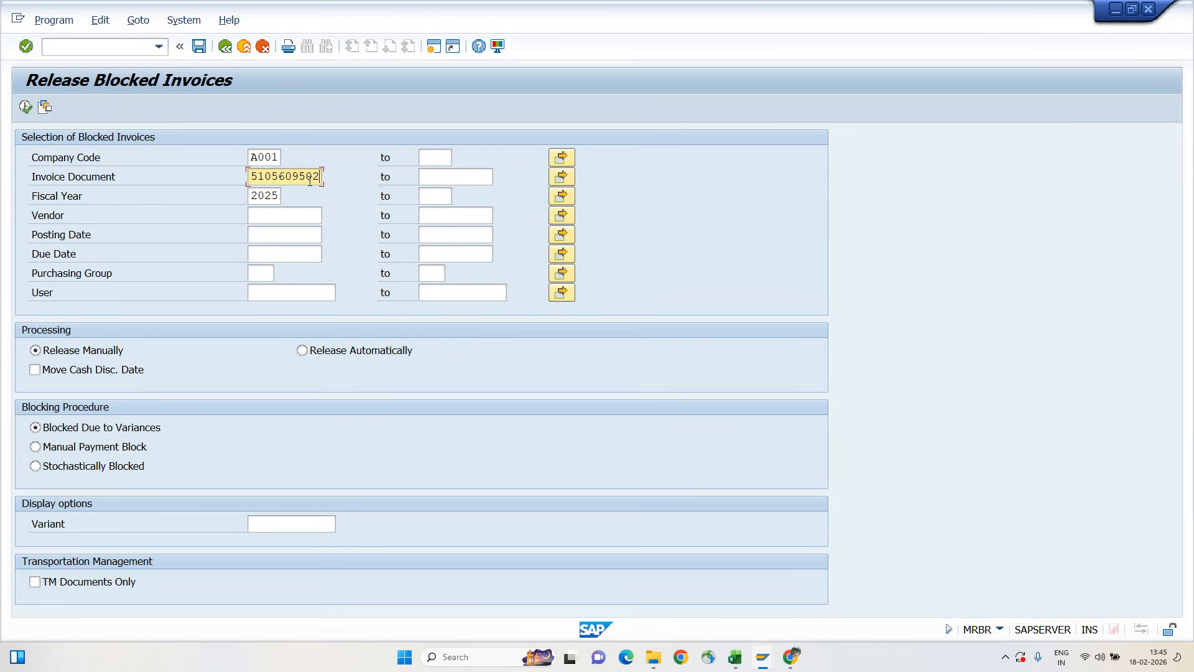
pyautogui.hotkey('alt', 'Tab')
pyautogui.click(37, 157)
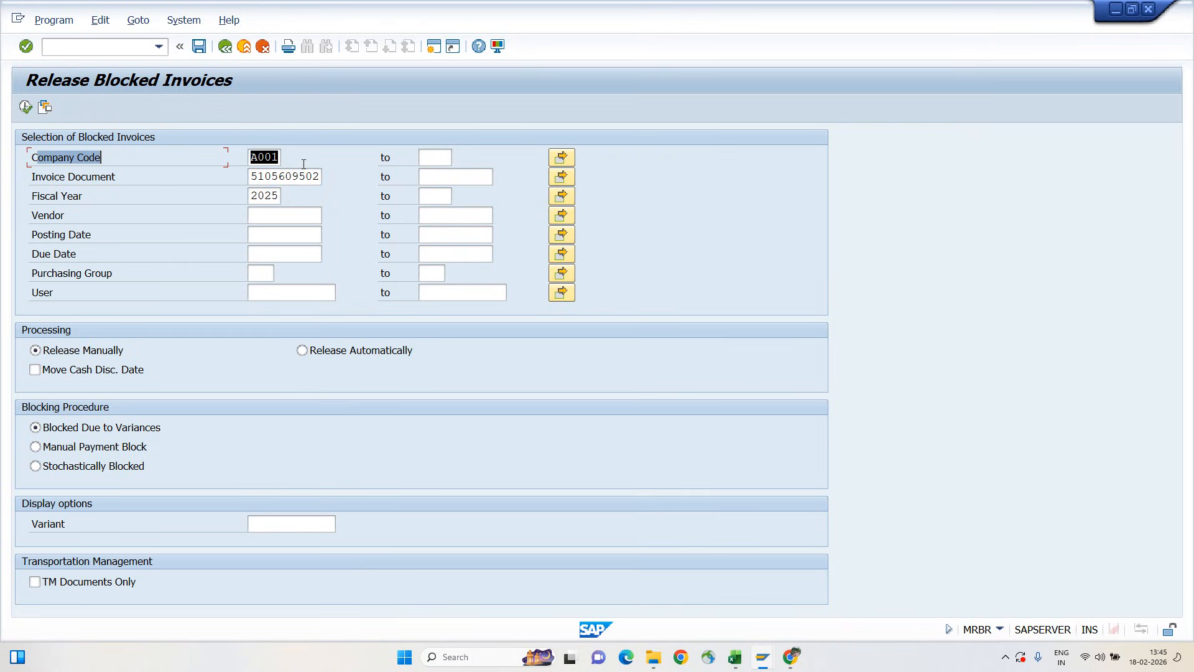
pyautogui.moveTo(37, 181); pyautogui.dragTo(322, 170)
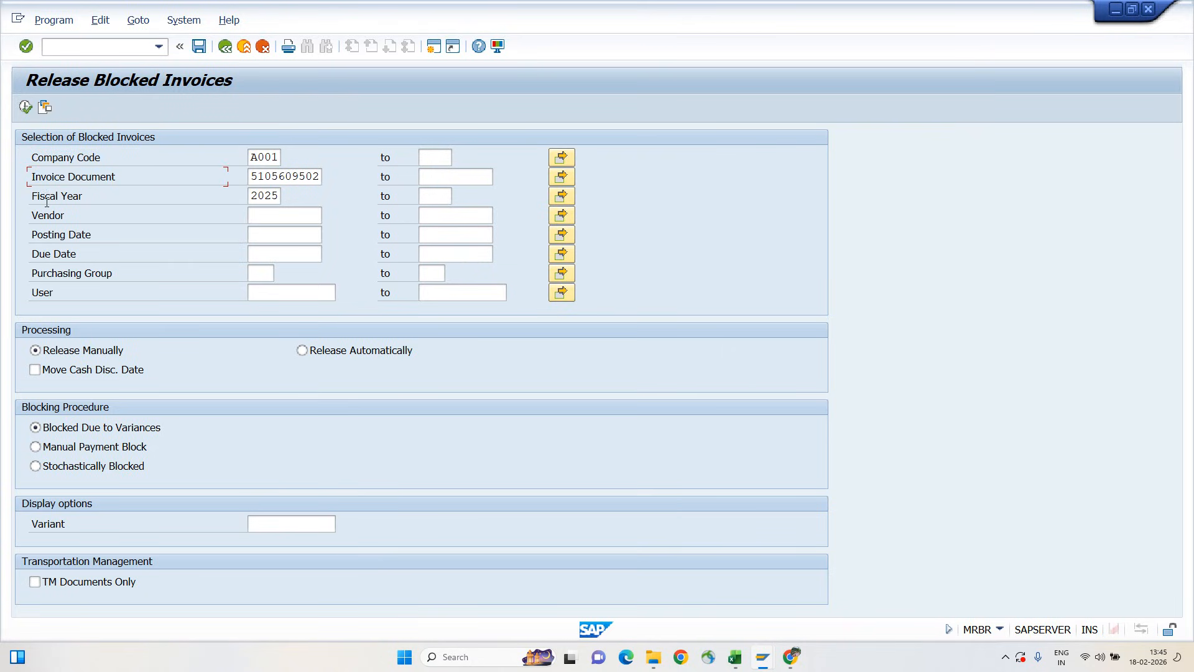
pyautogui.click(193, 194)
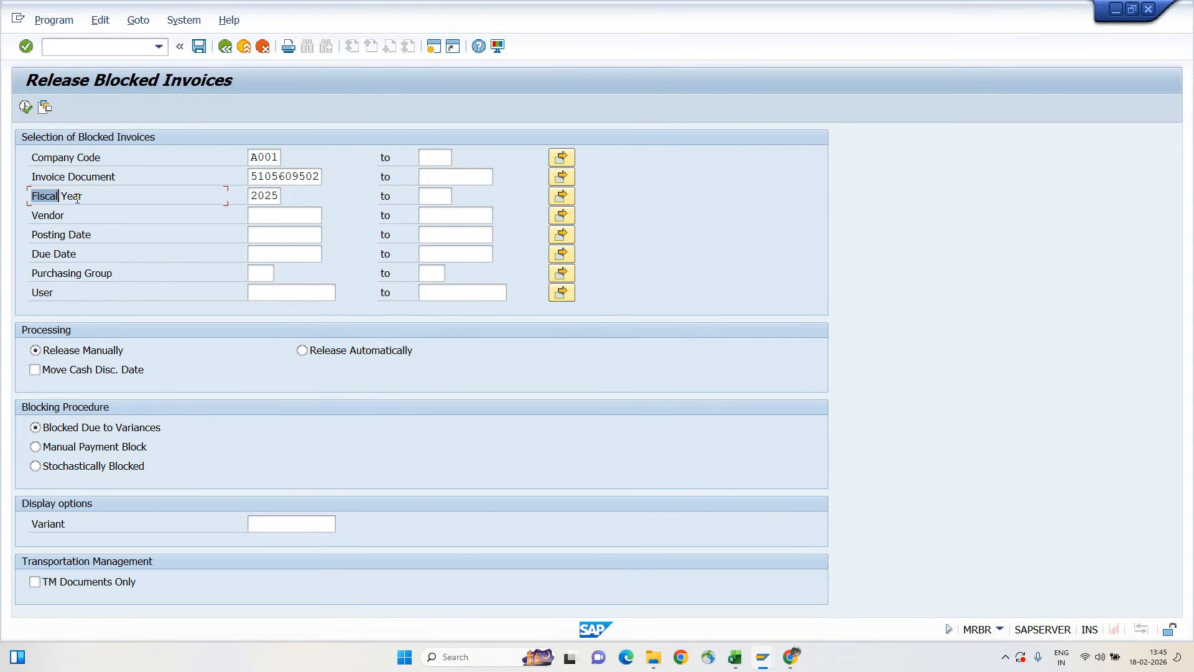
pyautogui.click(34, 214)
pyautogui.click(283, 215)
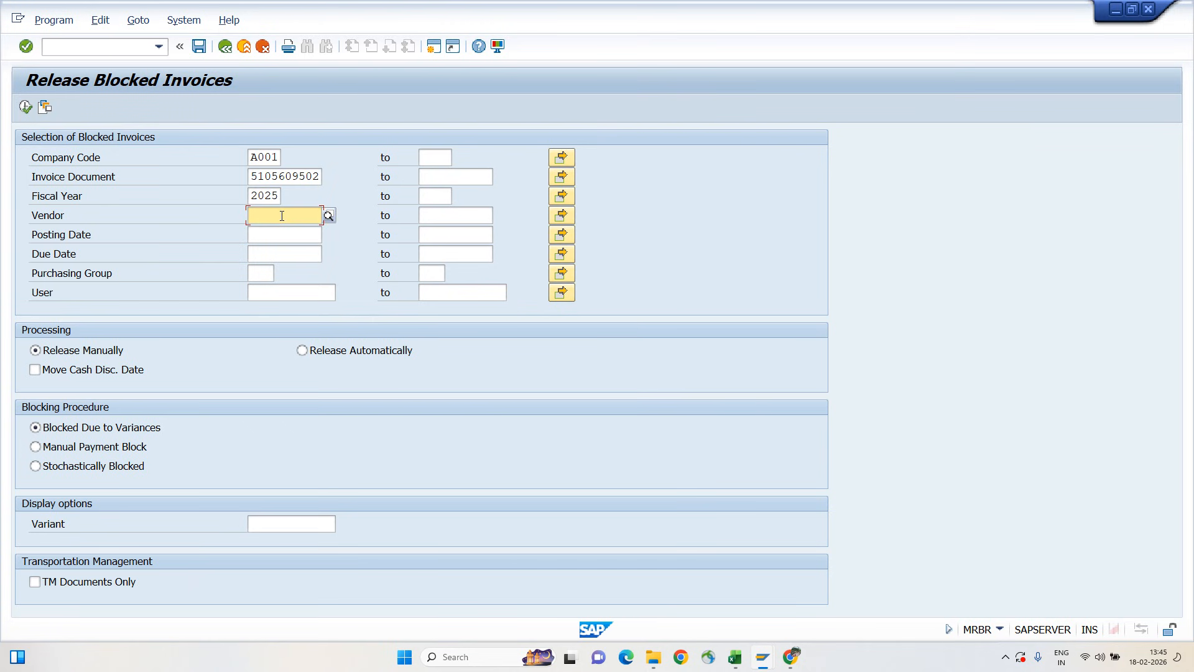
pyautogui.hotkey('alt', 'Tab')
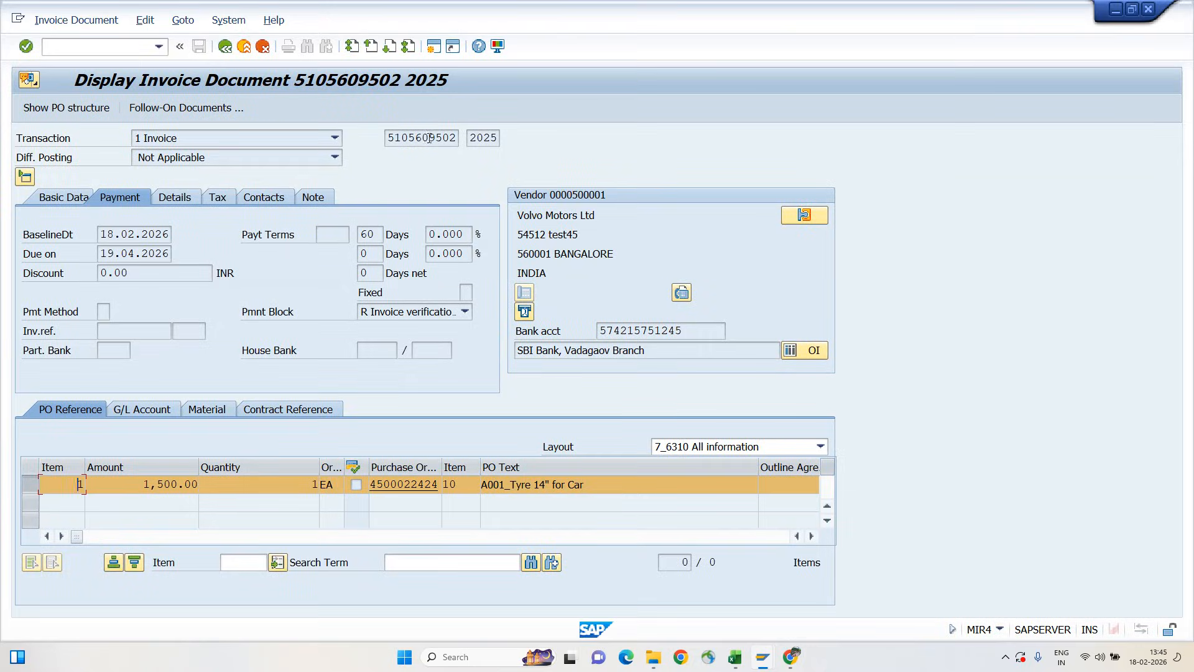
pyautogui.moveTo(429, 138); pyautogui.dragTo(482, 137)
pyautogui.hotkey('alt', 'Tab')
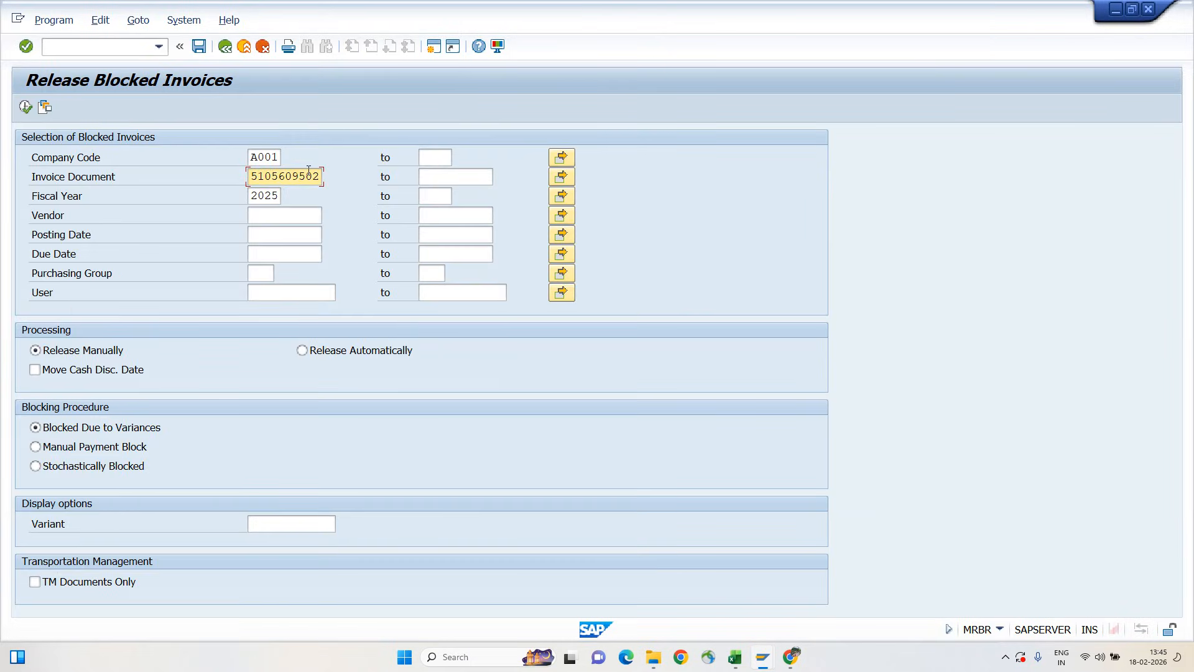
# Execute the blocked invoice selection, mark the listed Volvo Motors Ltd invoice for release and save
pyautogui.click(25, 107)
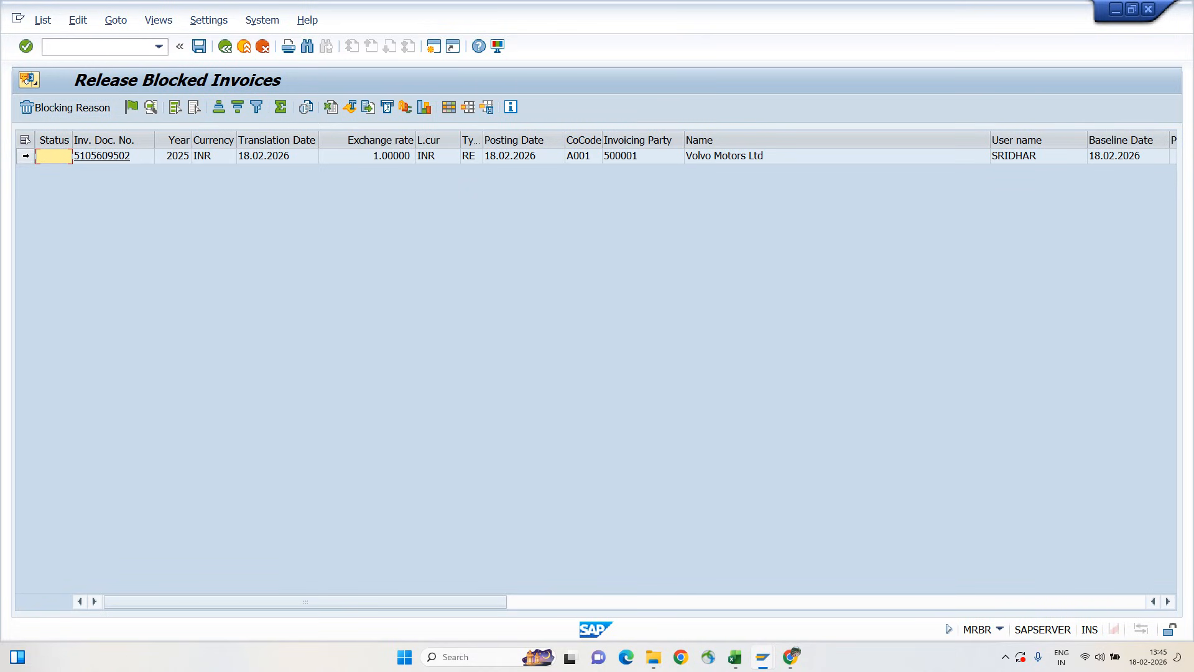
pyautogui.click(26, 156)
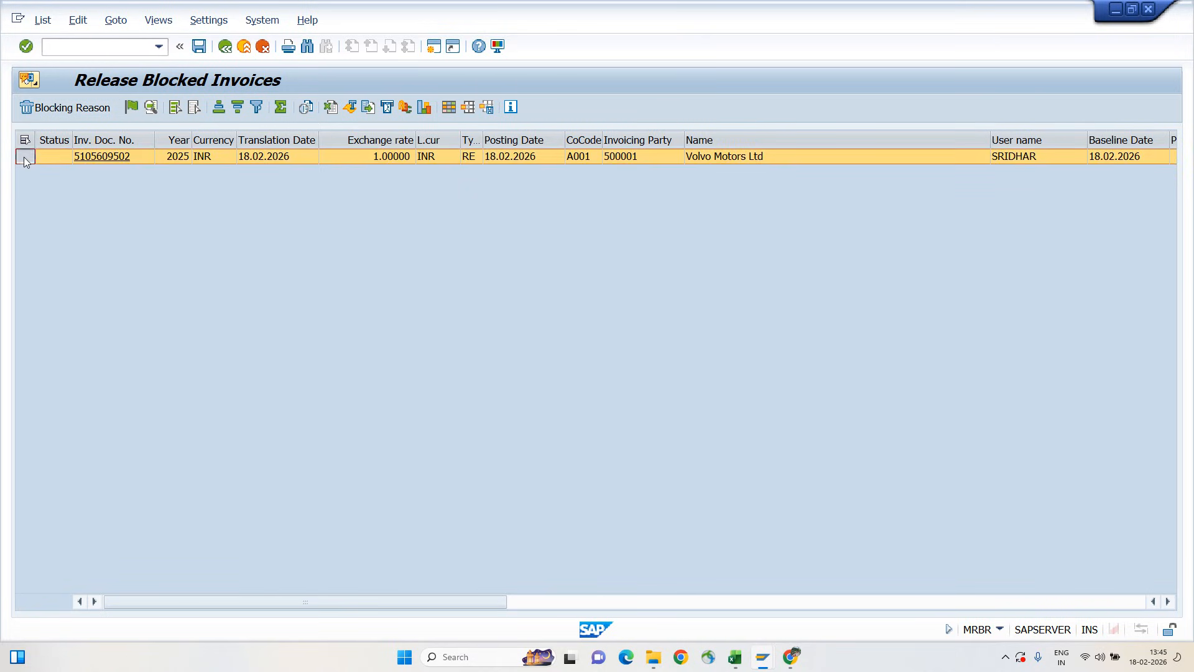
pyautogui.click(132, 107)
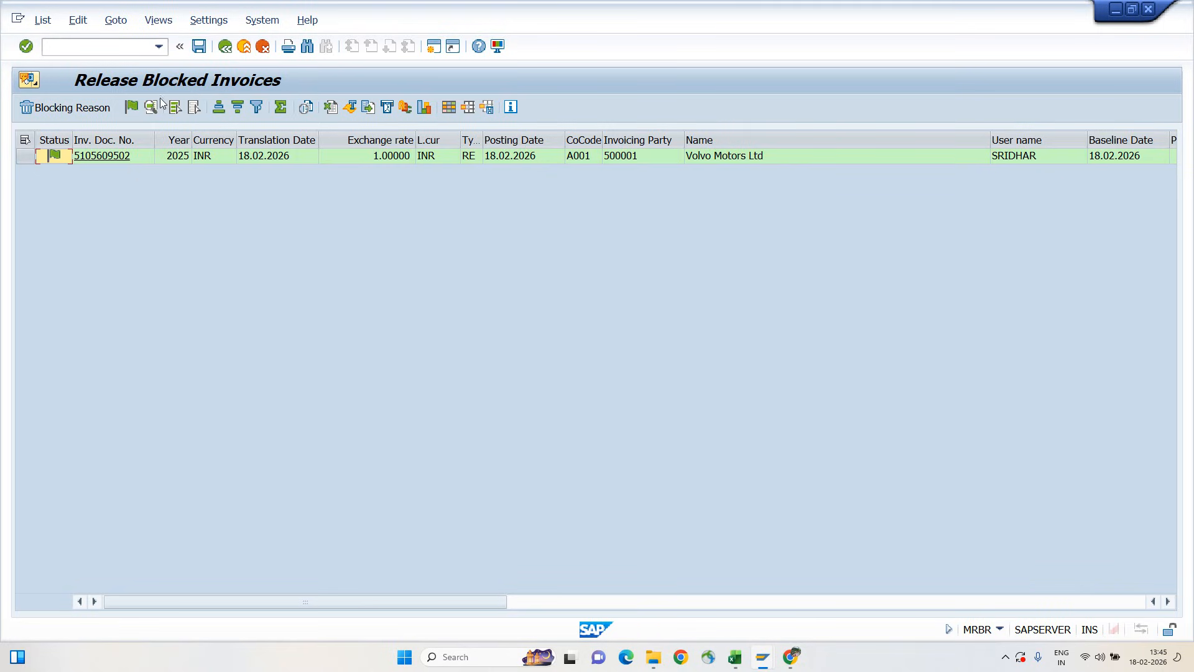
pyautogui.click(196, 50)
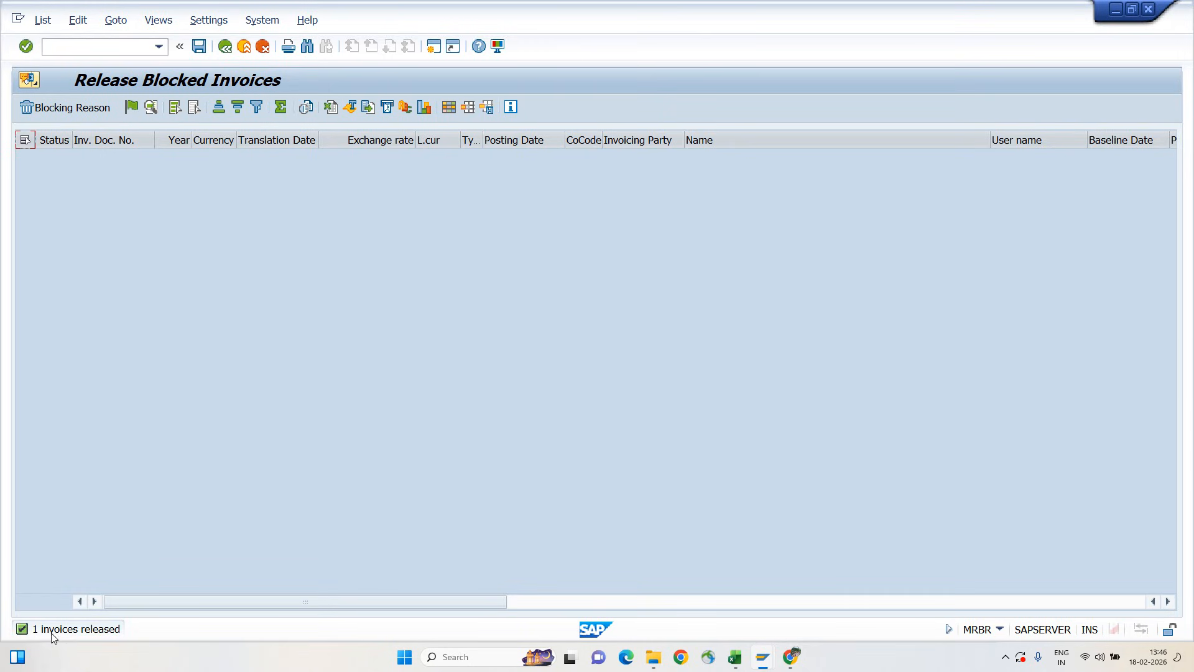
# Rerun the blocked invoice selection for the same document and leave the release transaction
pyautogui.click(225, 47)
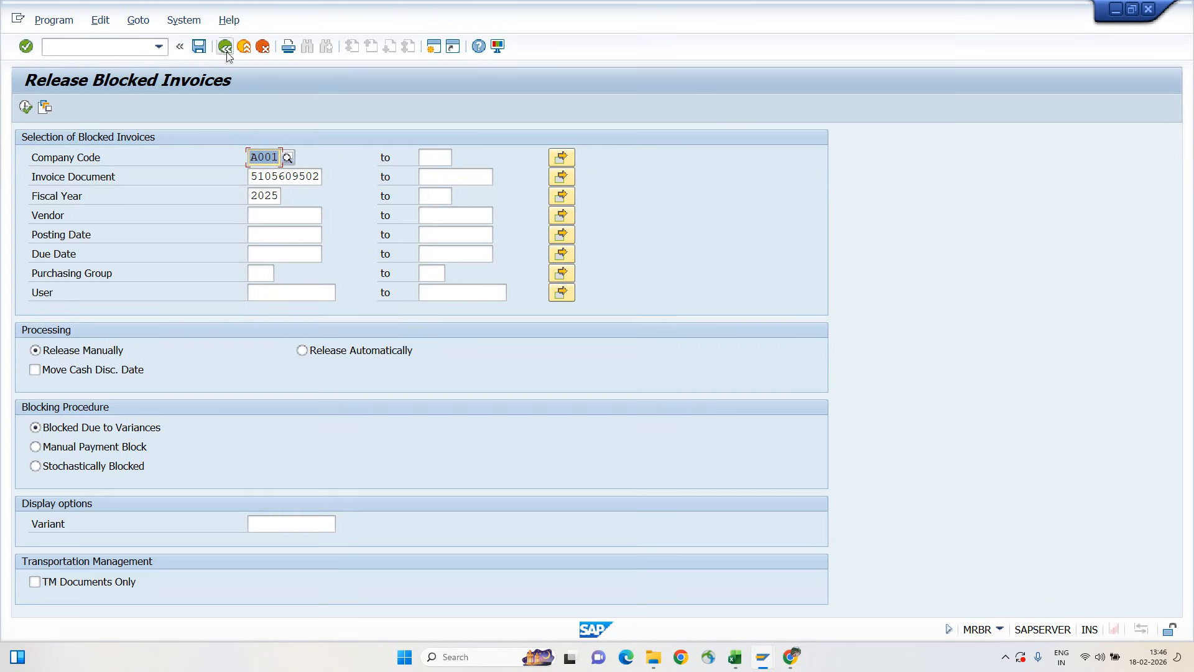
pyautogui.click(25, 107)
pyautogui.click(26, 109)
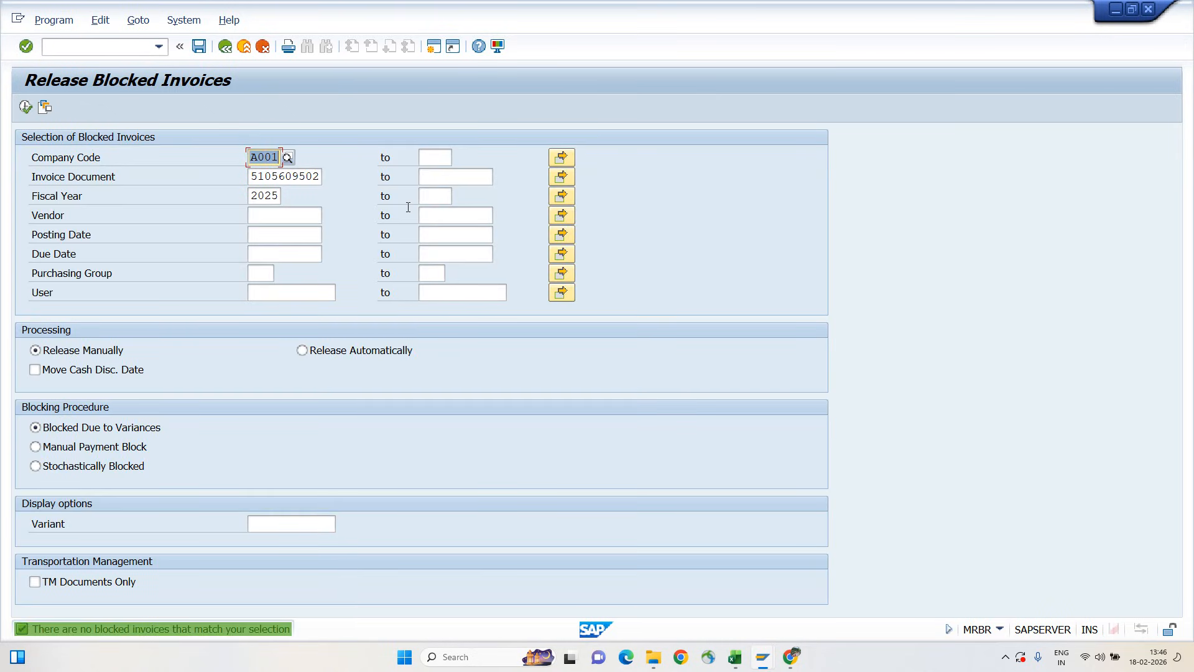
pyautogui.click(269, 178)
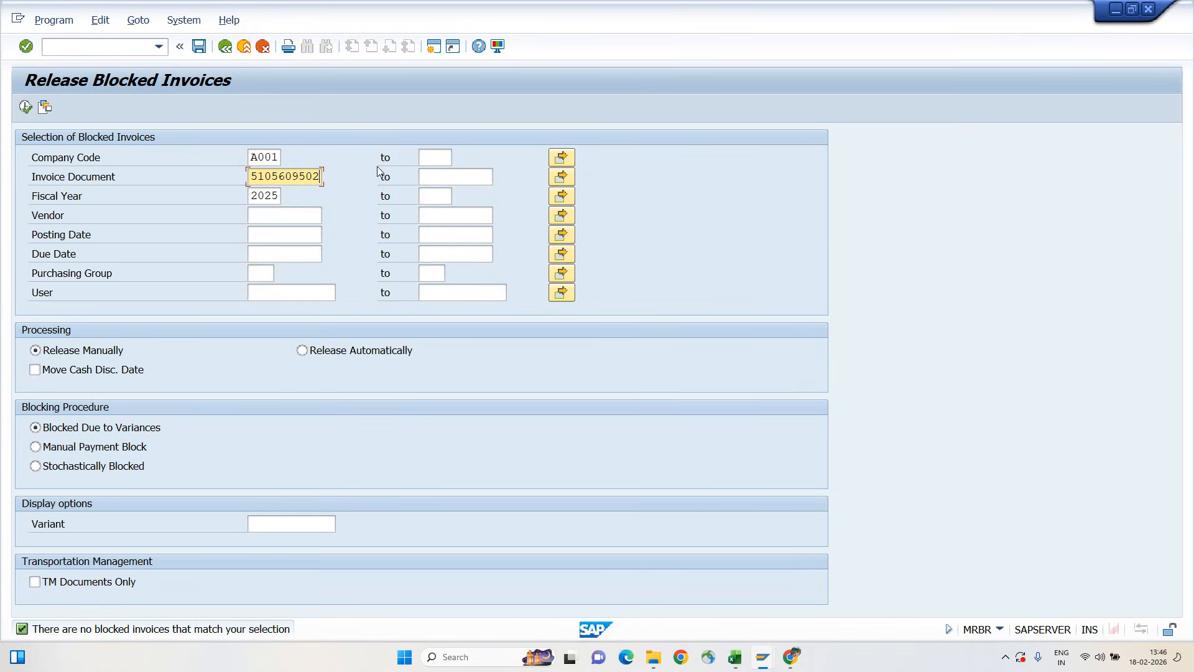
pyautogui.press('F3')
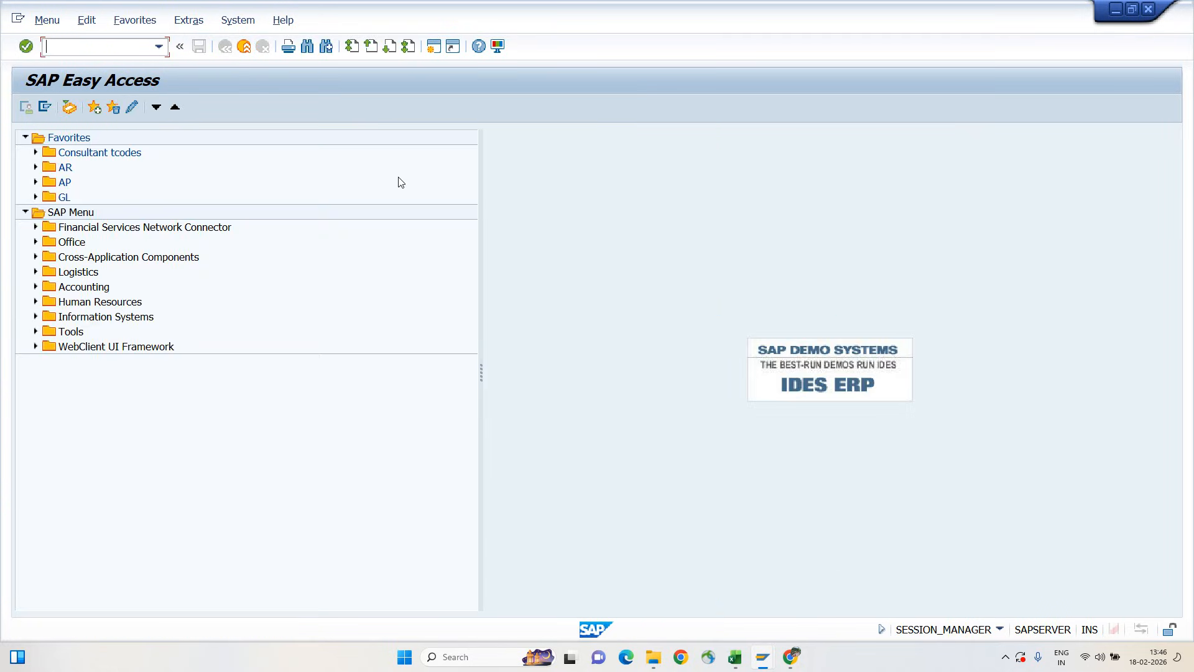
# Redisplay the released vendor invoice and inspect the payment block setting in its payment data
pyautogui.hotkey('alt', 'Tab')
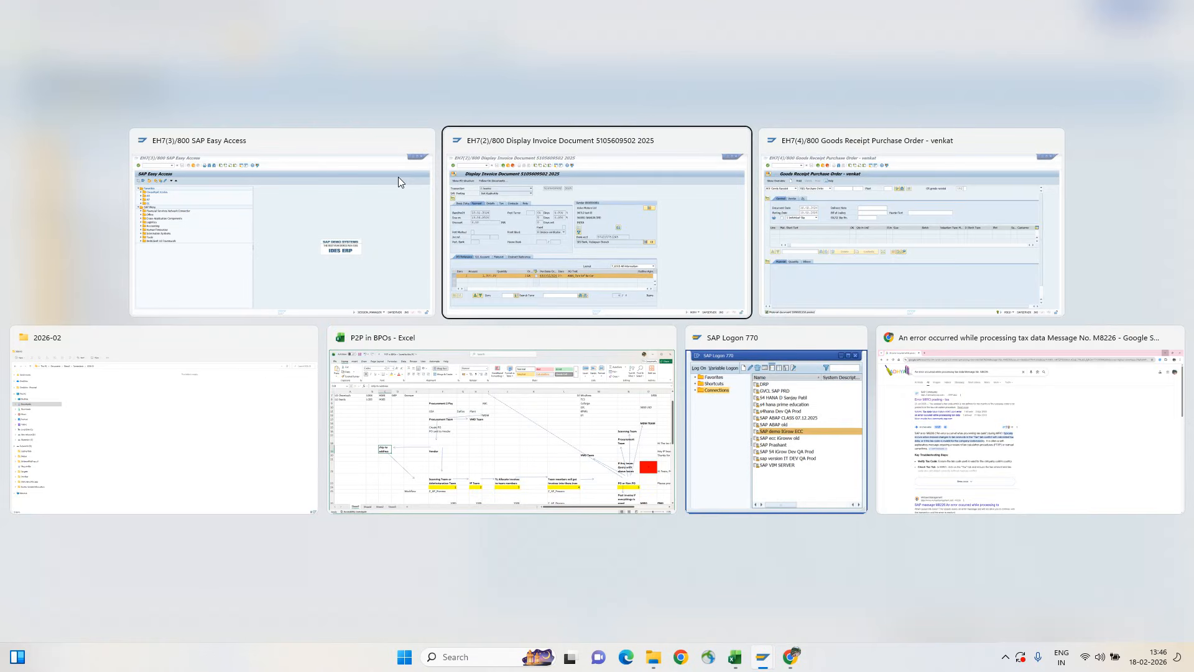
pyautogui.press('F3')
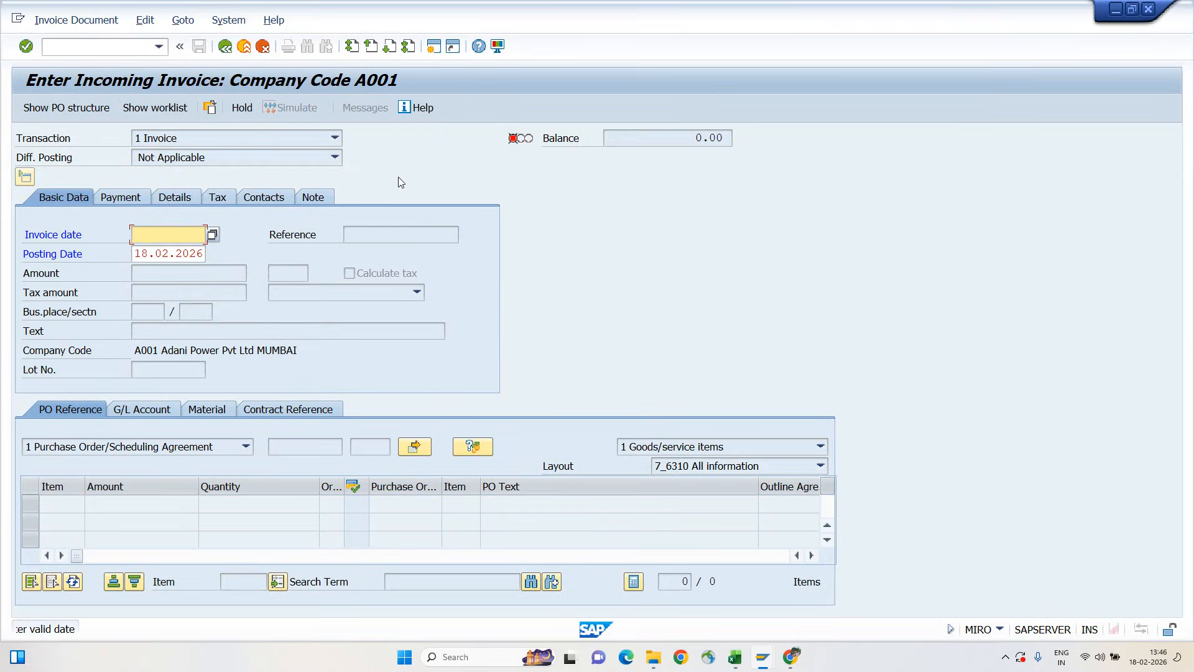
pyautogui.click(73, 20)
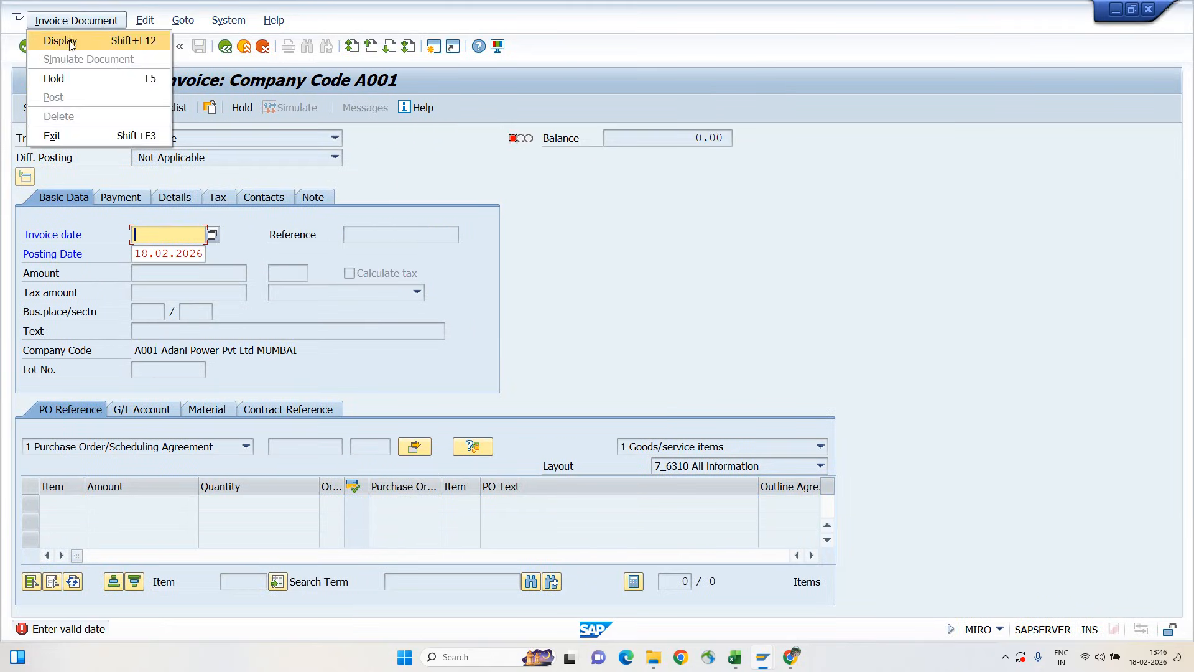
pyautogui.click(56, 40)
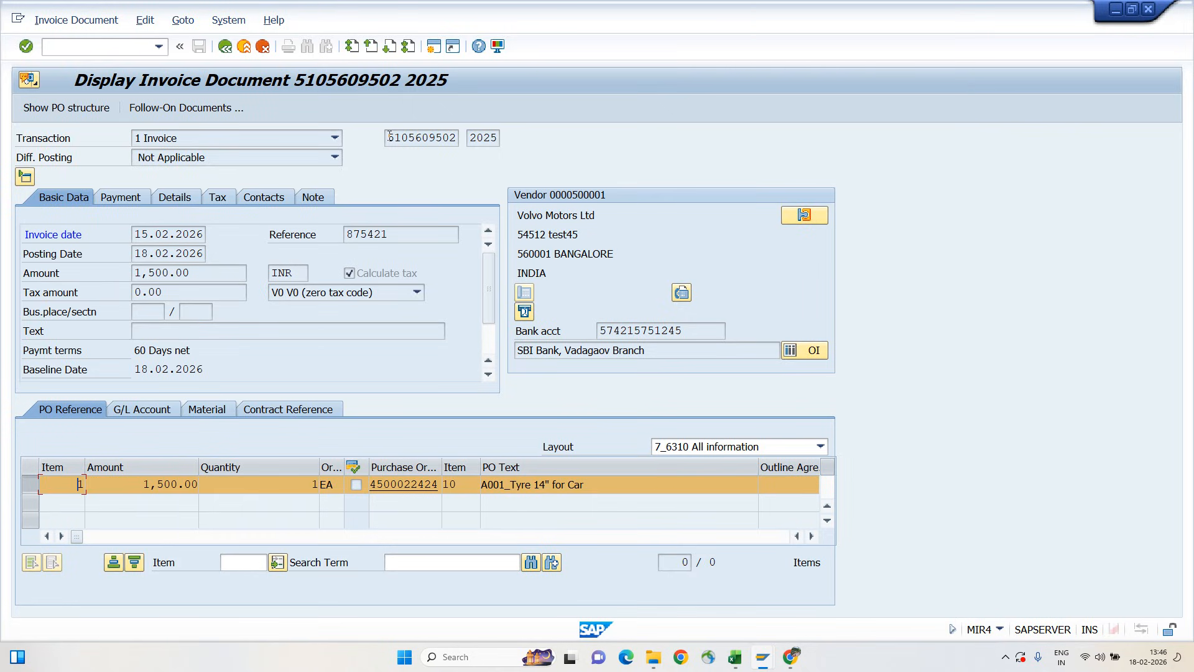
pyautogui.click(459, 140)
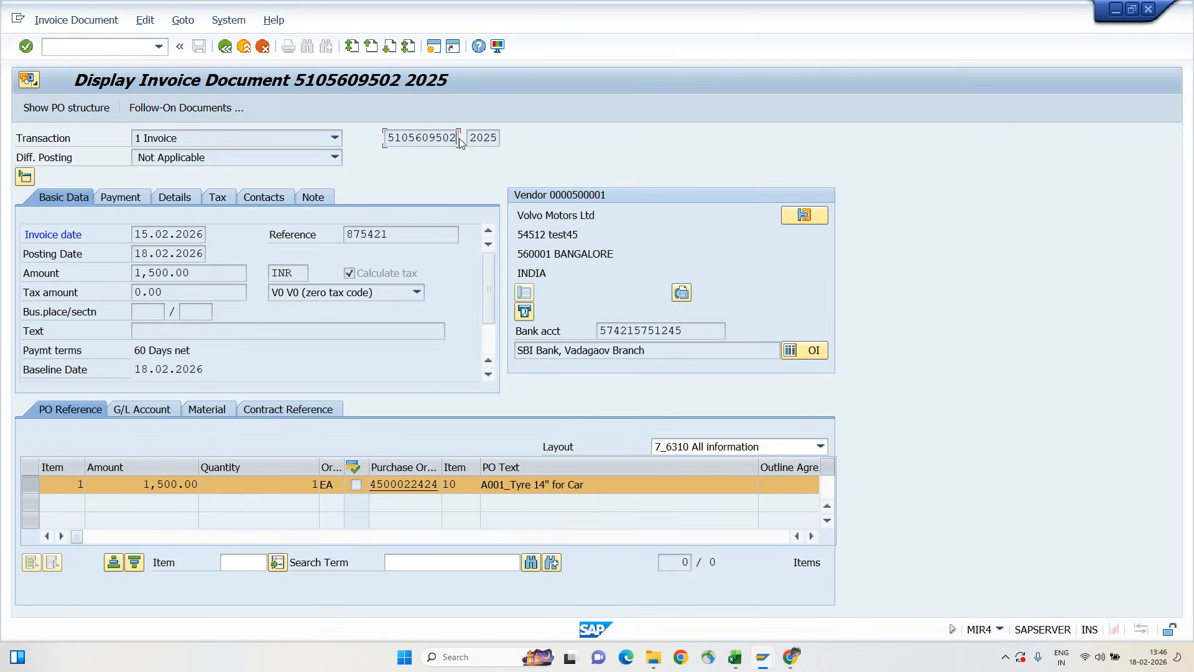
pyautogui.click(121, 198)
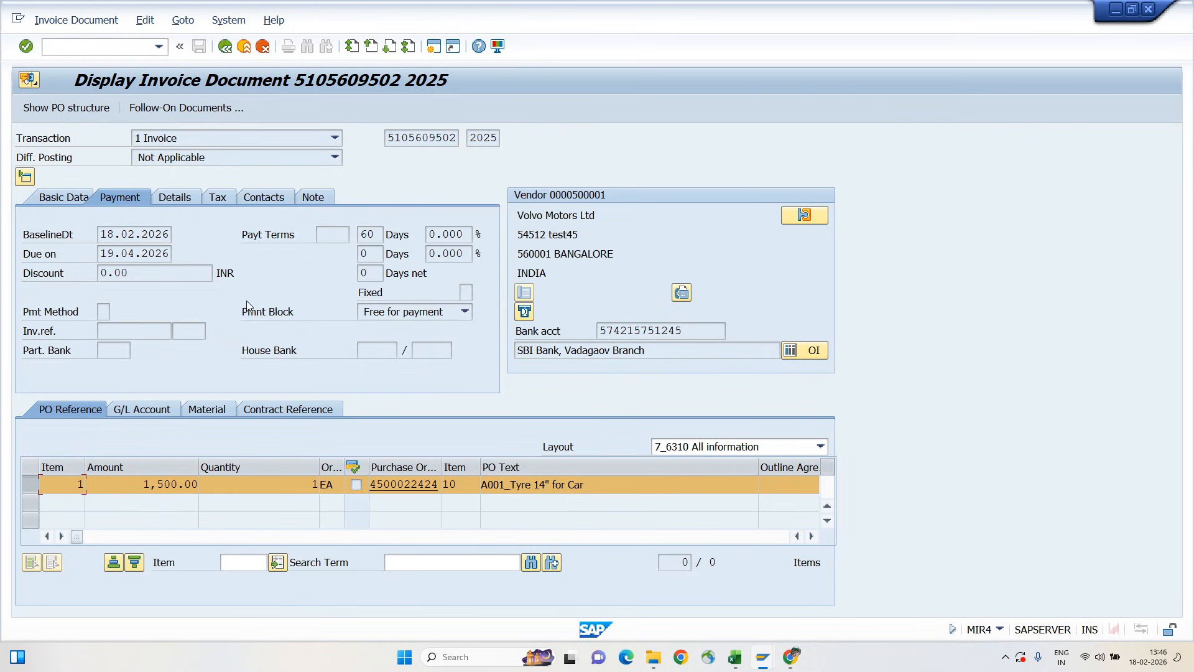
pyautogui.click(392, 314)
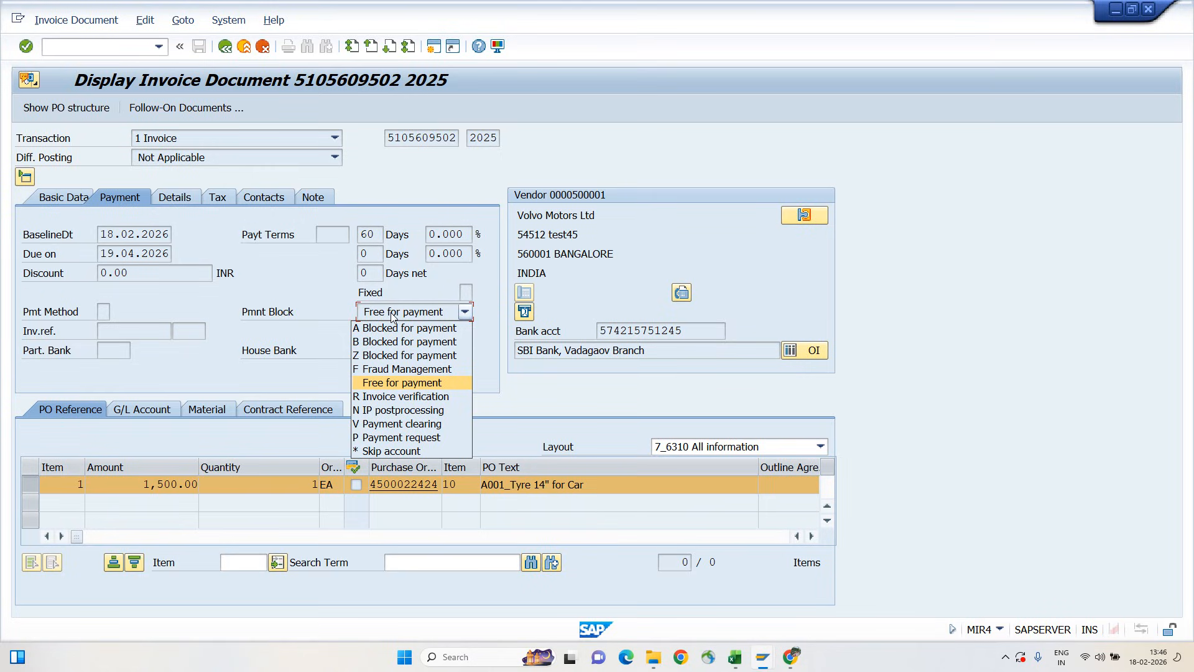
pyautogui.click(392, 314)
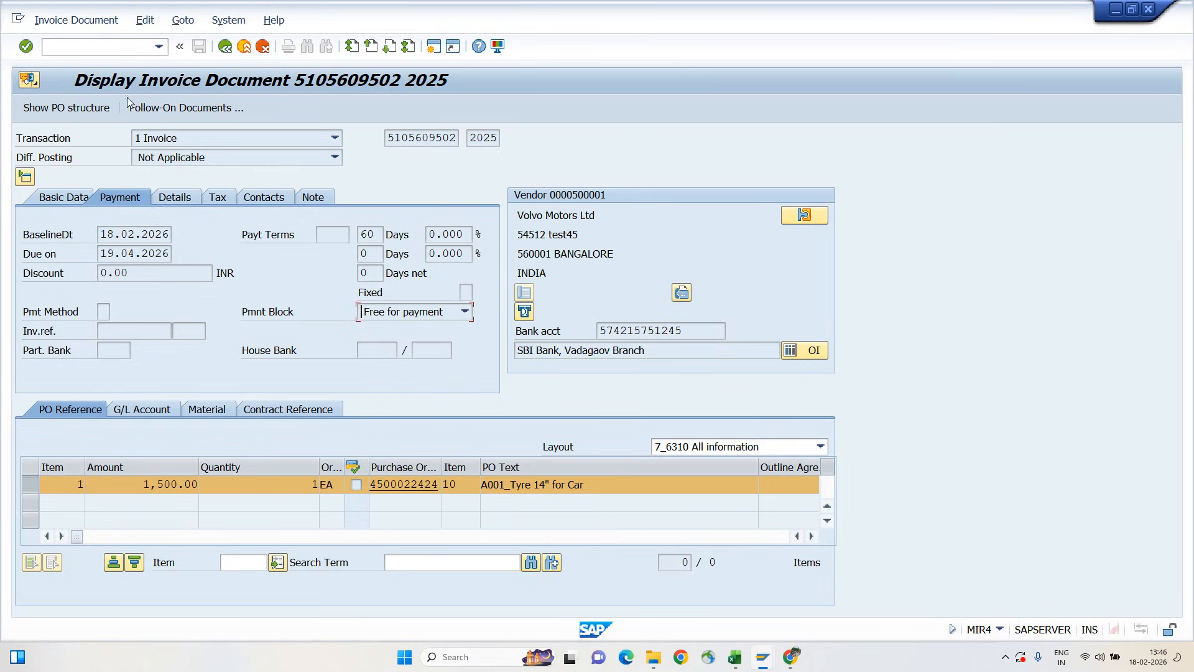
# Open the follow-on accounting document and check the payment block field of its vendor line item
pyautogui.click(180, 109)
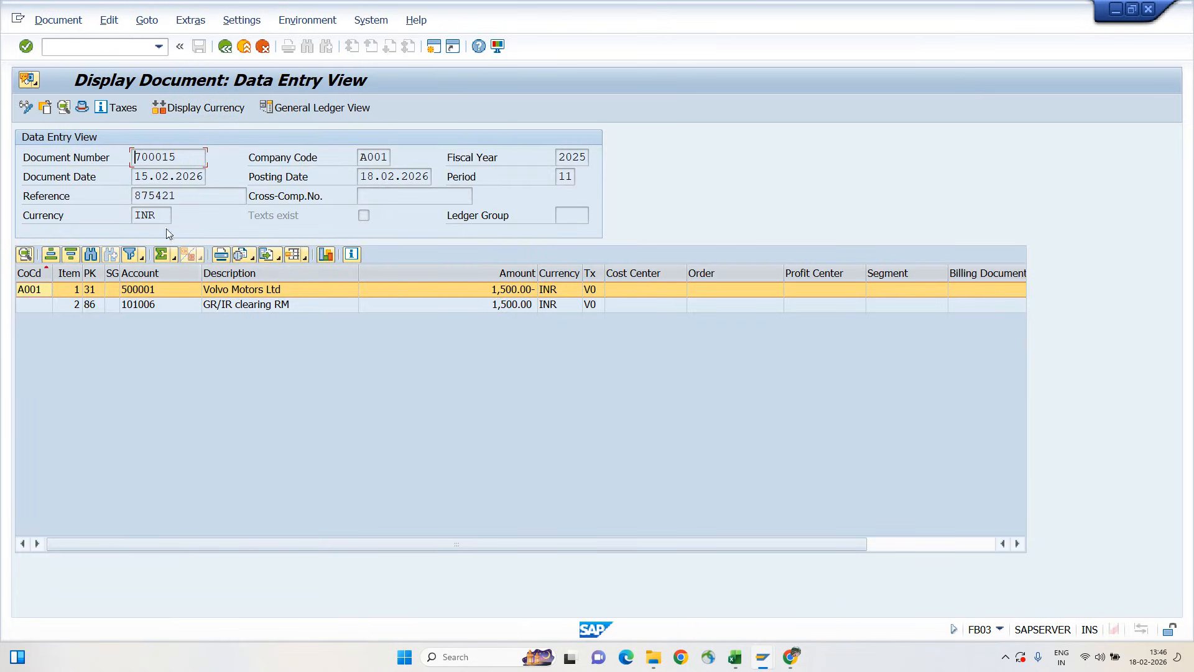
pyautogui.doubleClick(153, 289)
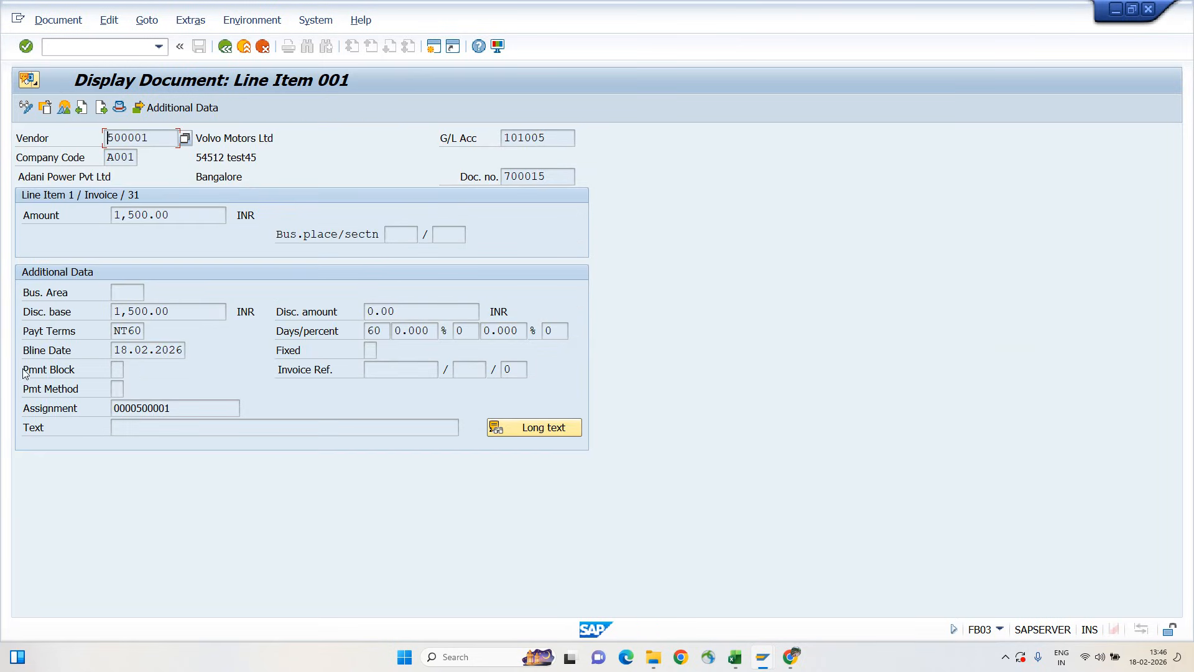
pyautogui.moveTo(23, 369); pyautogui.dragTo(120, 368)
pyautogui.click(118, 369)
pyautogui.hotkey('alt', 'Tab')
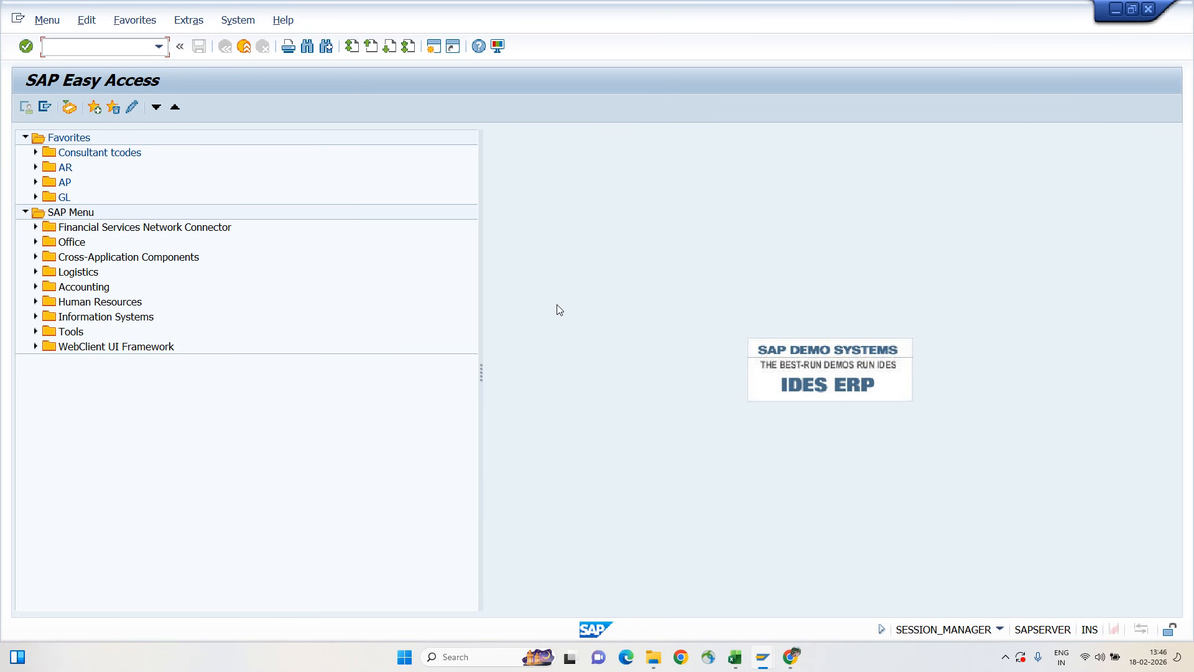
pyautogui.press('super+d')
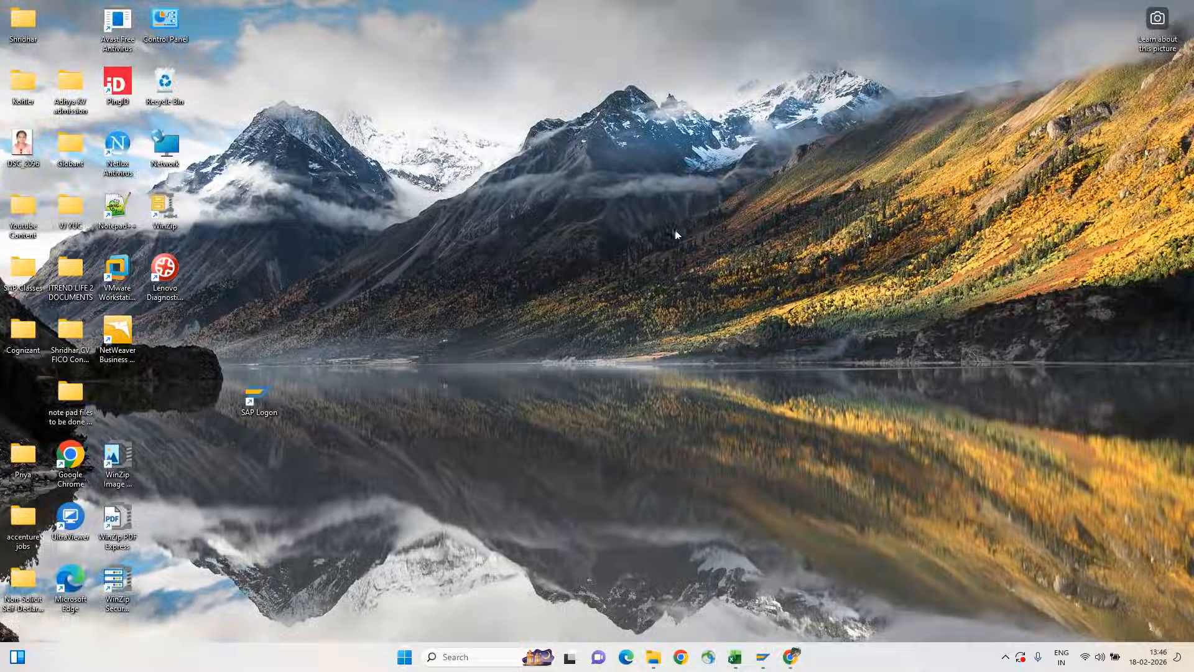
pyautogui.rightClick(682, 229)
pyautogui.rightClick(437, 176)
pyautogui.click(468, 228)
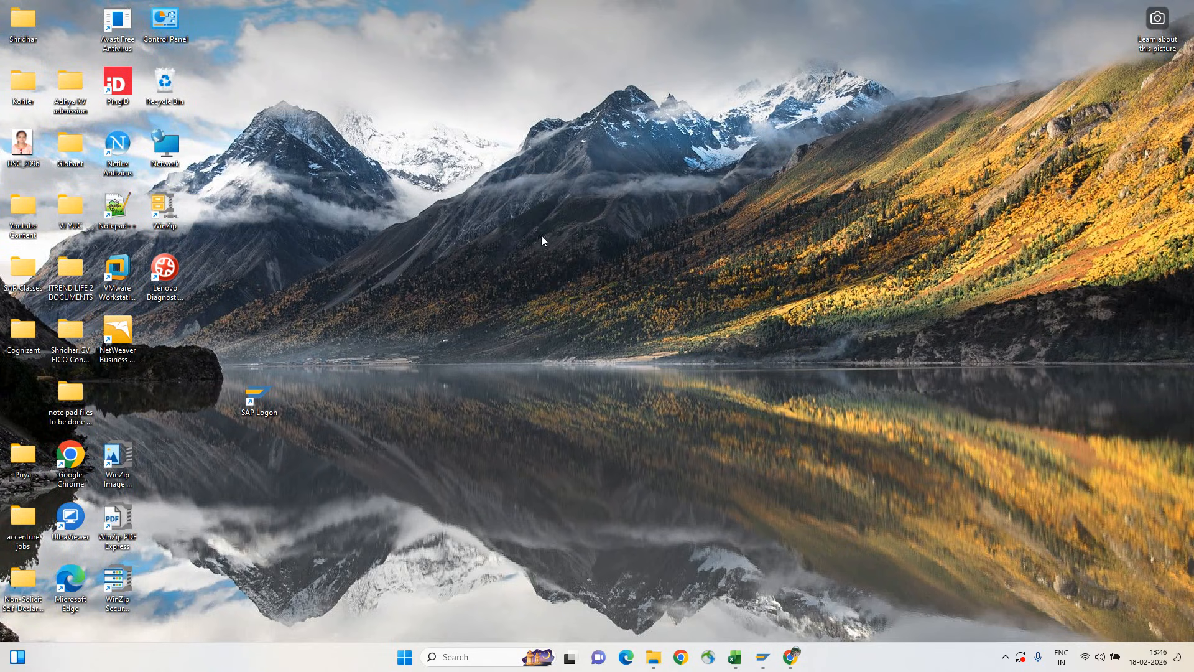